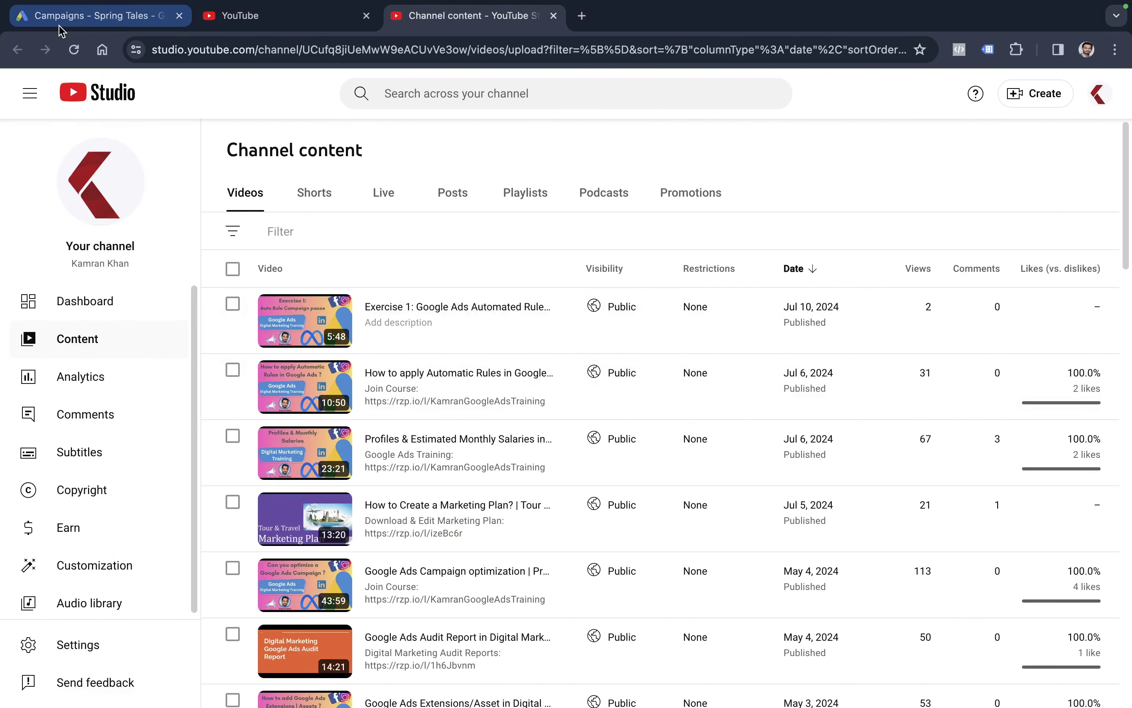
- Switch to the Google Ads campaigns page and start a new campaign without a goal's guidance
{"action": "left_click", "coordinate": [60, 27]}
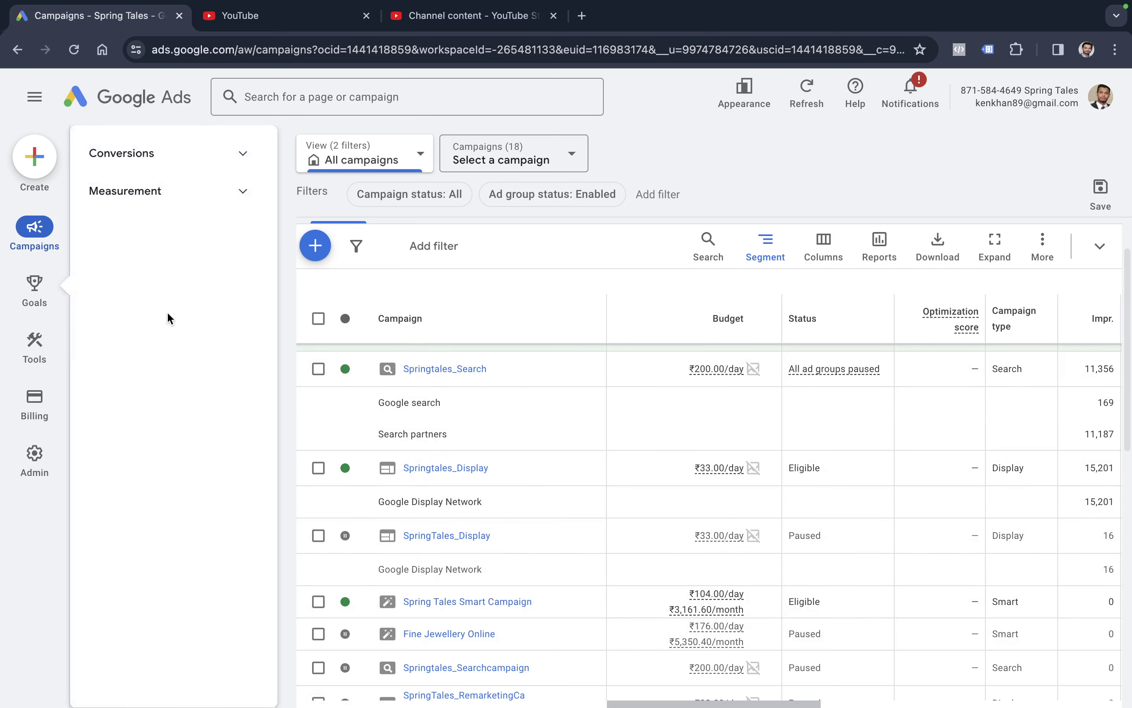
{"action": "left_click", "coordinate": [315, 247]}
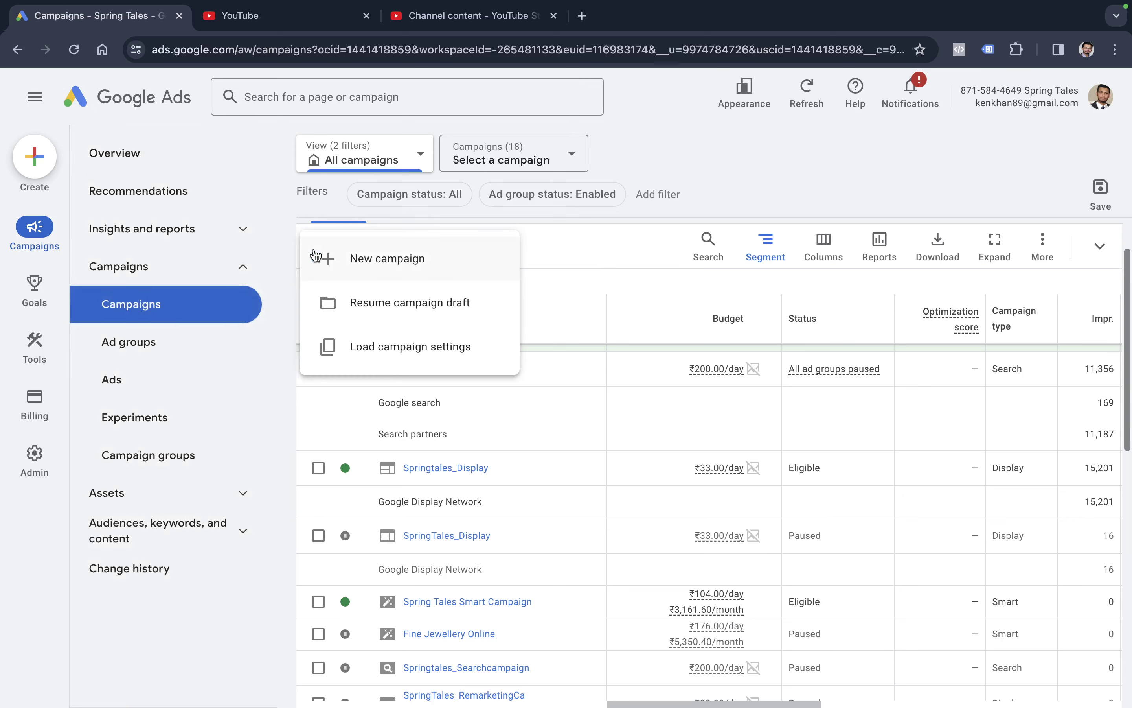
{"action": "left_click", "coordinate": [367, 263]}
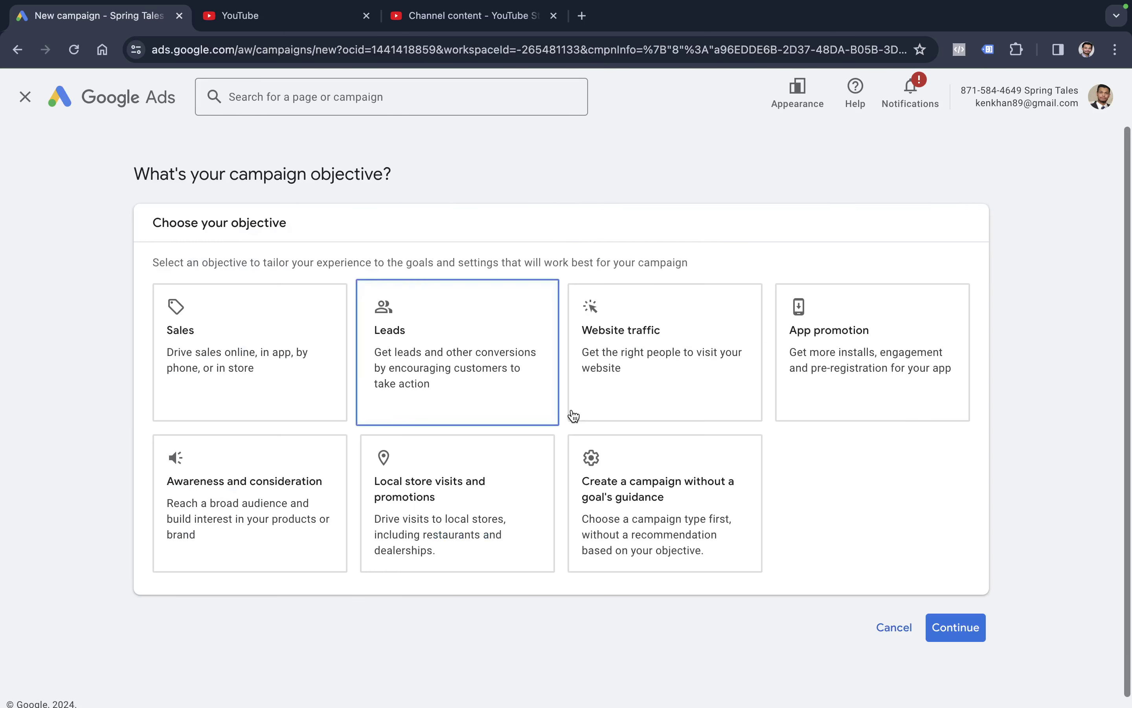
{"action": "left_click", "coordinate": [627, 506]}
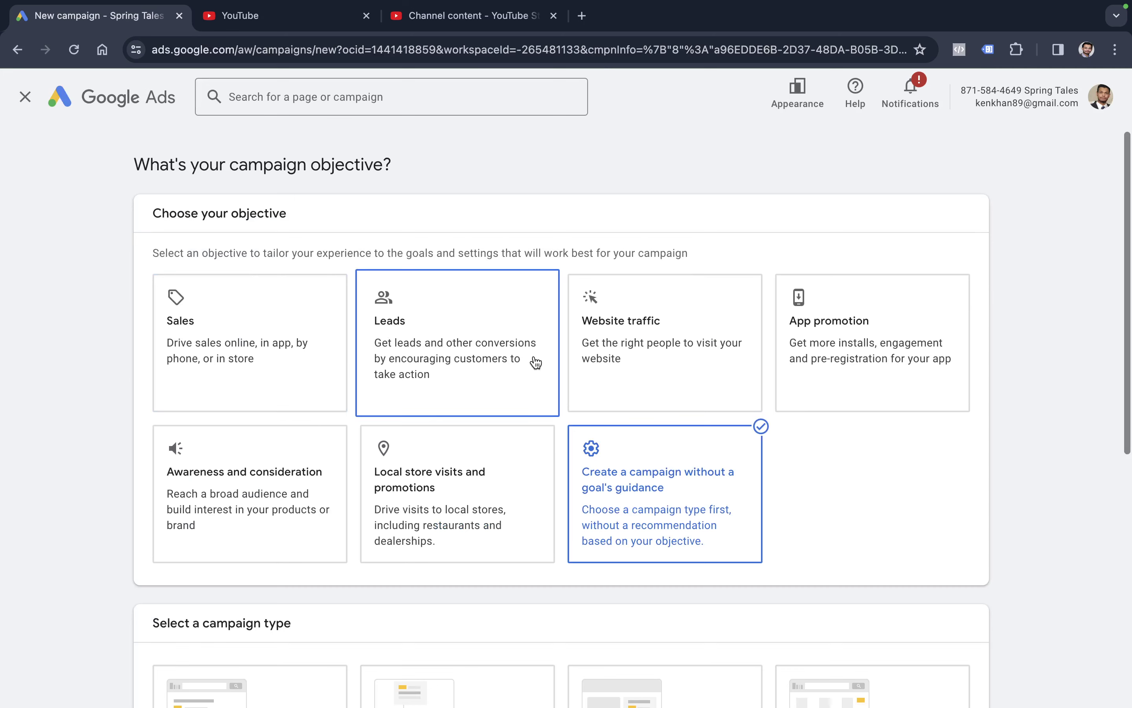
{"action": "left_click", "coordinate": [304, 346]}
{"action": "scroll", "coordinate": [305, 349], "scroll_direction": "down", "scroll_amount": 3}
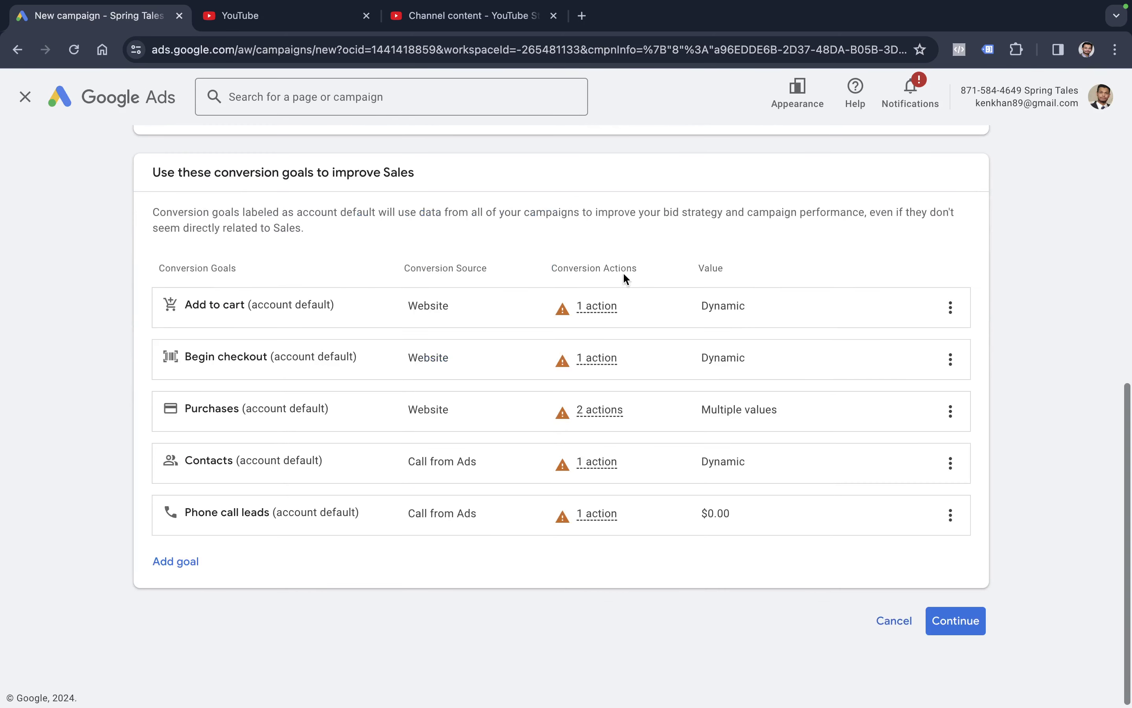
{"action": "scroll", "coordinate": [627, 225], "scroll_direction": "up", "scroll_amount": 6}
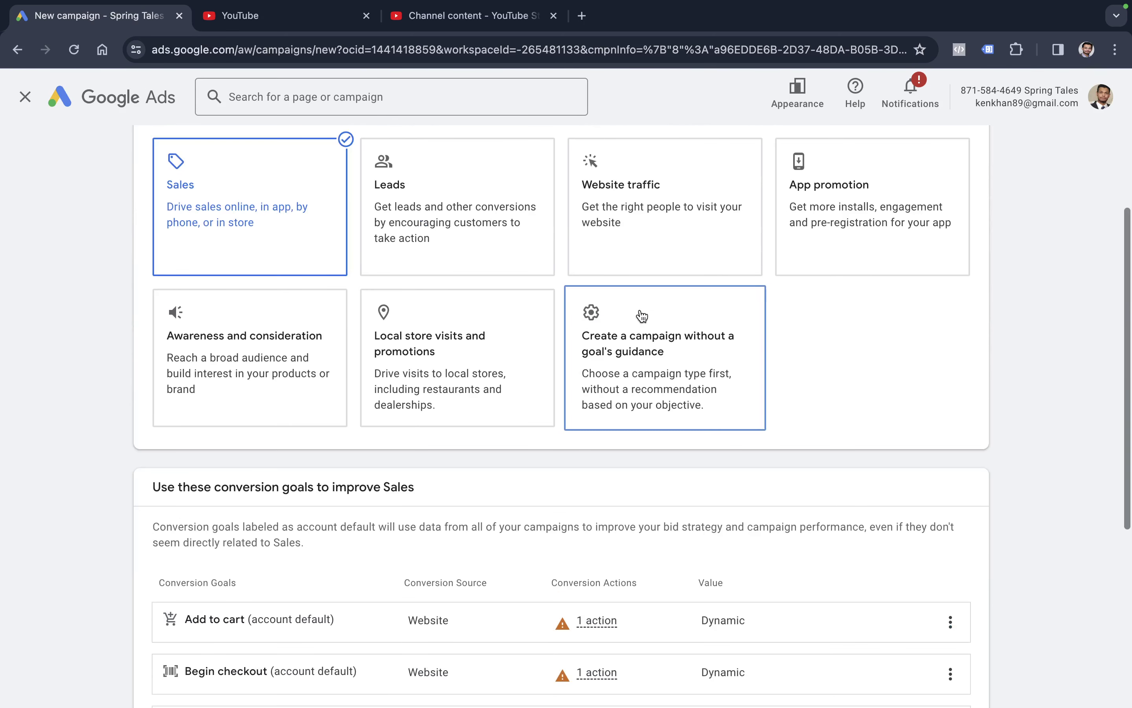
{"action": "left_click", "coordinate": [667, 387]}
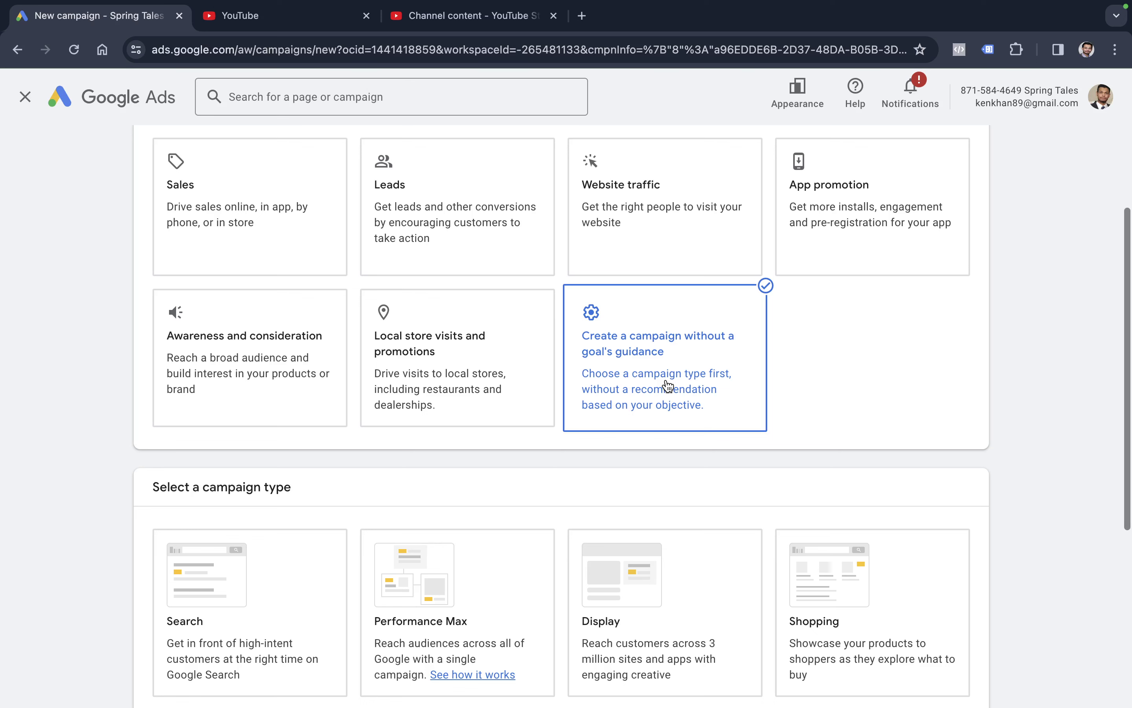
- Choose Smart as the campaign type and continue to the campaign setup
{"action": "scroll", "coordinate": [771, 396], "scroll_direction": "down", "scroll_amount": 5}
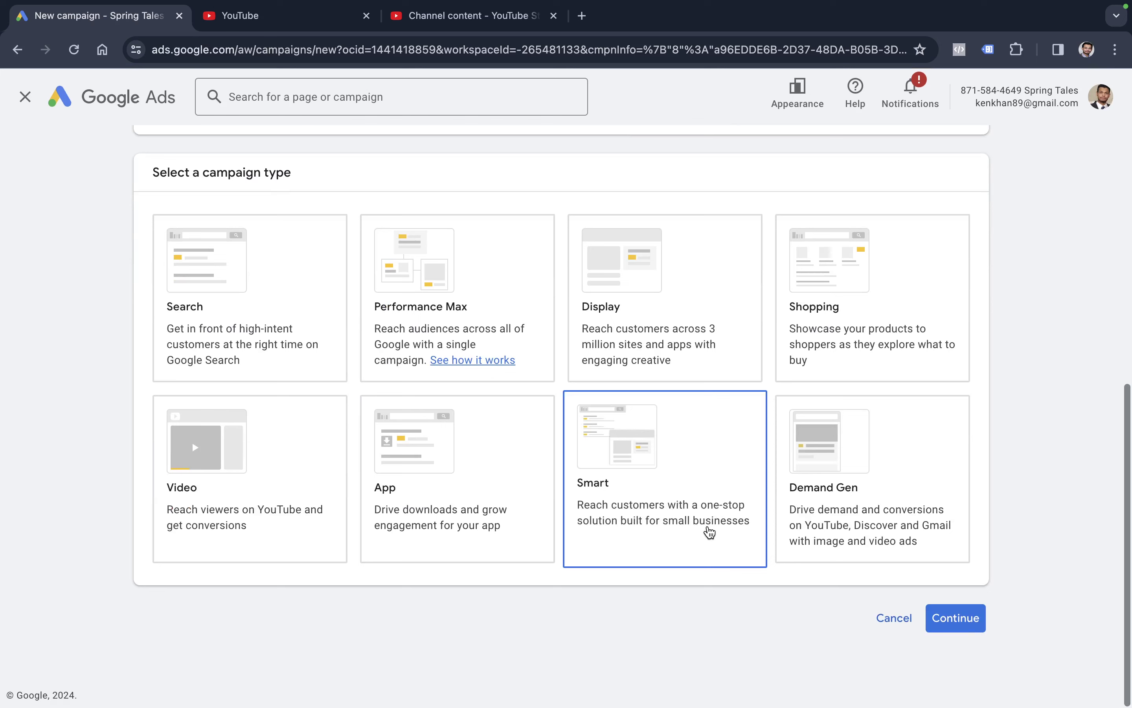
{"action": "left_click", "coordinate": [945, 617]}
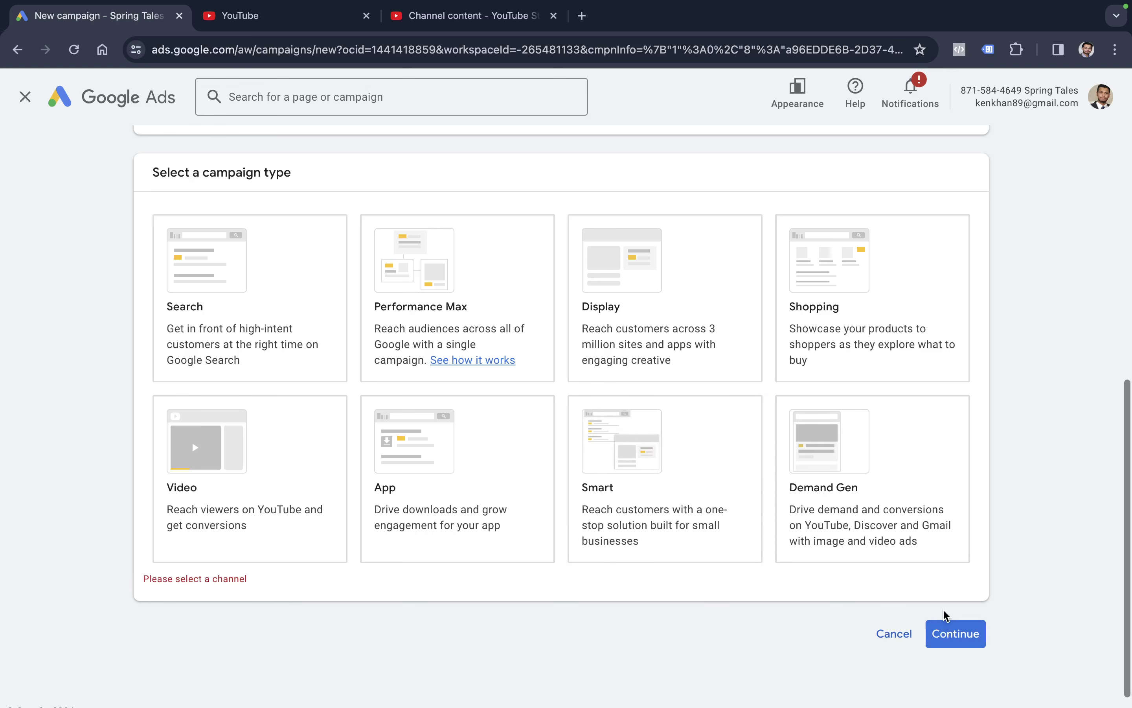
{"action": "left_click", "coordinate": [665, 470]}
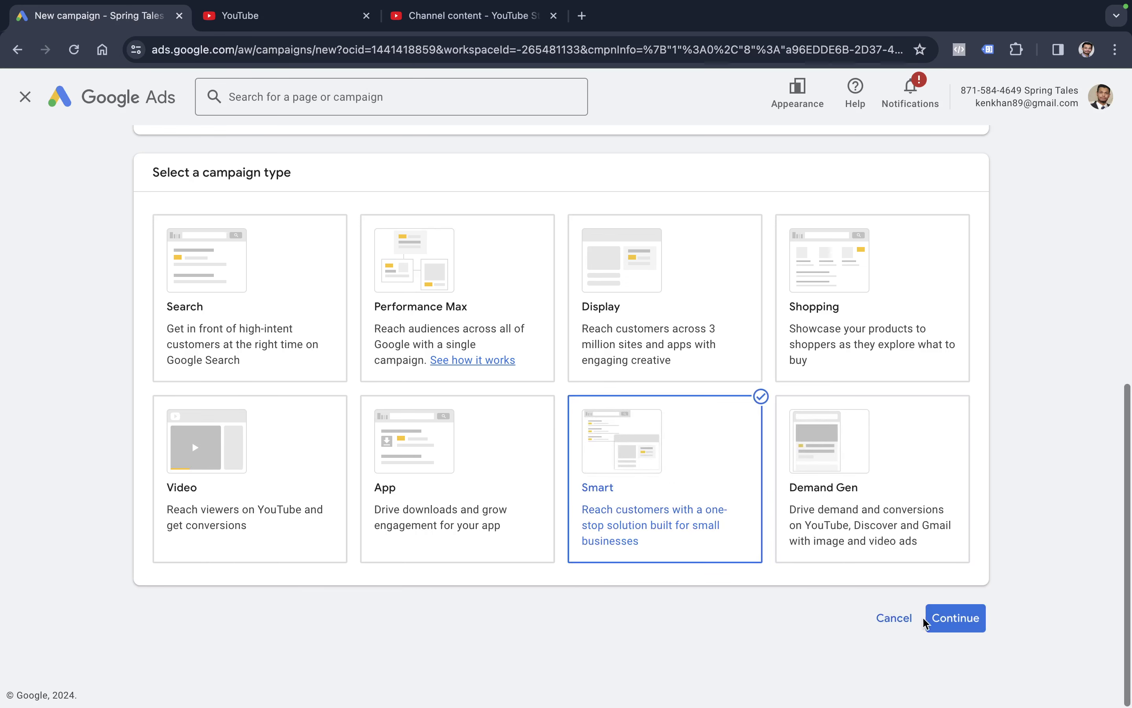
{"action": "left_click", "coordinate": [933, 623]}
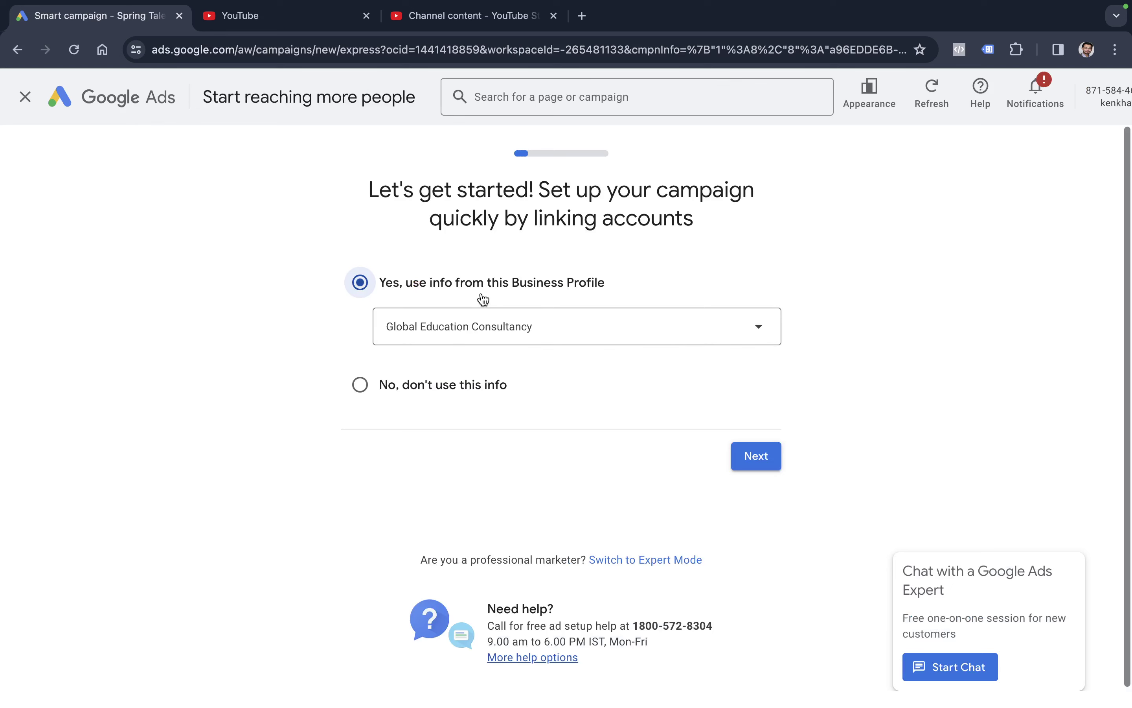
- Browse the linked Business Profiles and select Taxi Service in Jamia Nagar - Manzil Travels
{"action": "left_click", "coordinate": [536, 318]}
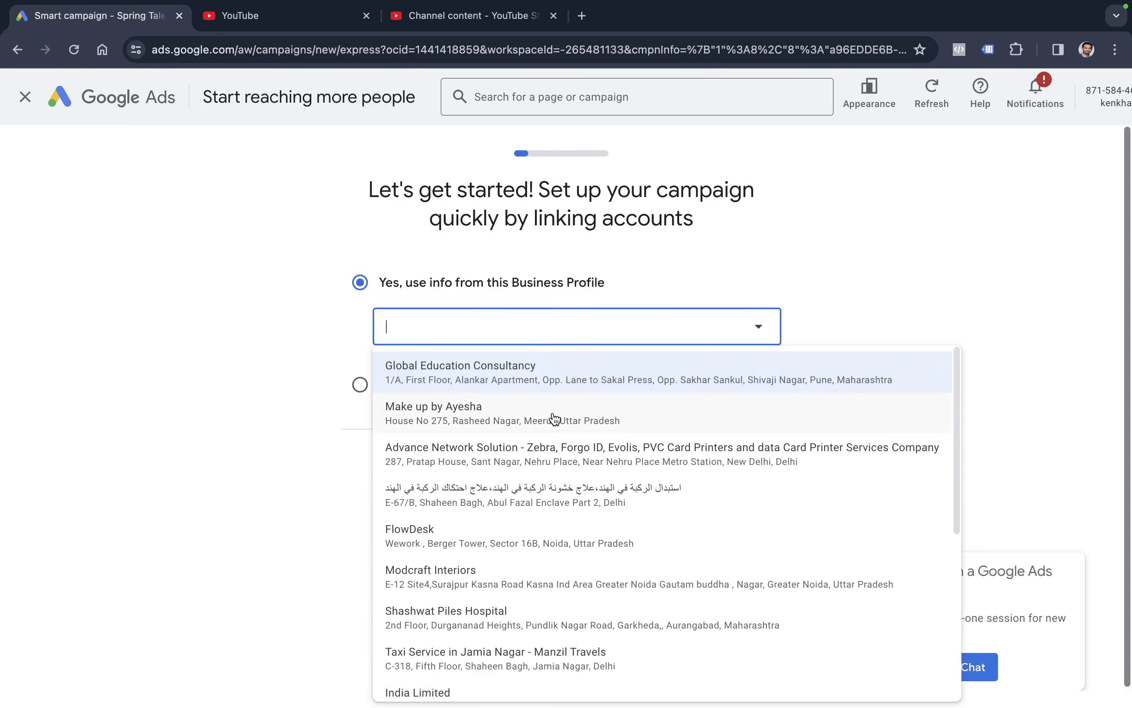
{"action": "scroll", "coordinate": [556, 419], "scroll_direction": "down", "scroll_amount": 7}
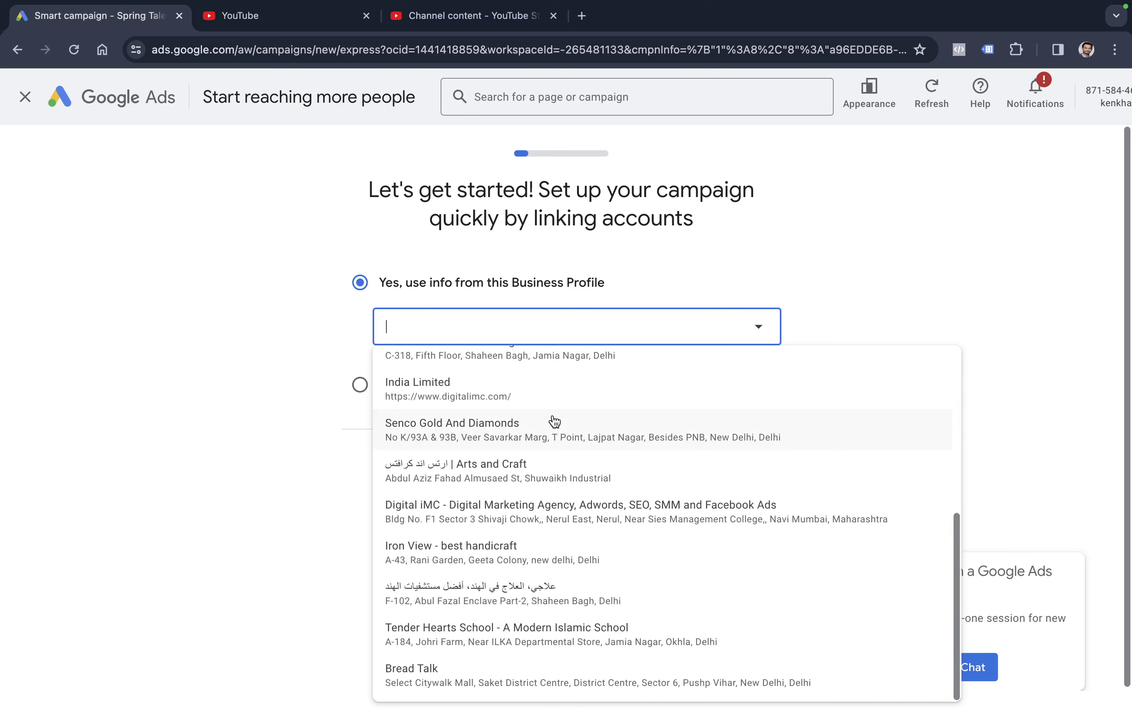
{"action": "scroll", "coordinate": [556, 421], "scroll_direction": "up", "scroll_amount": 7}
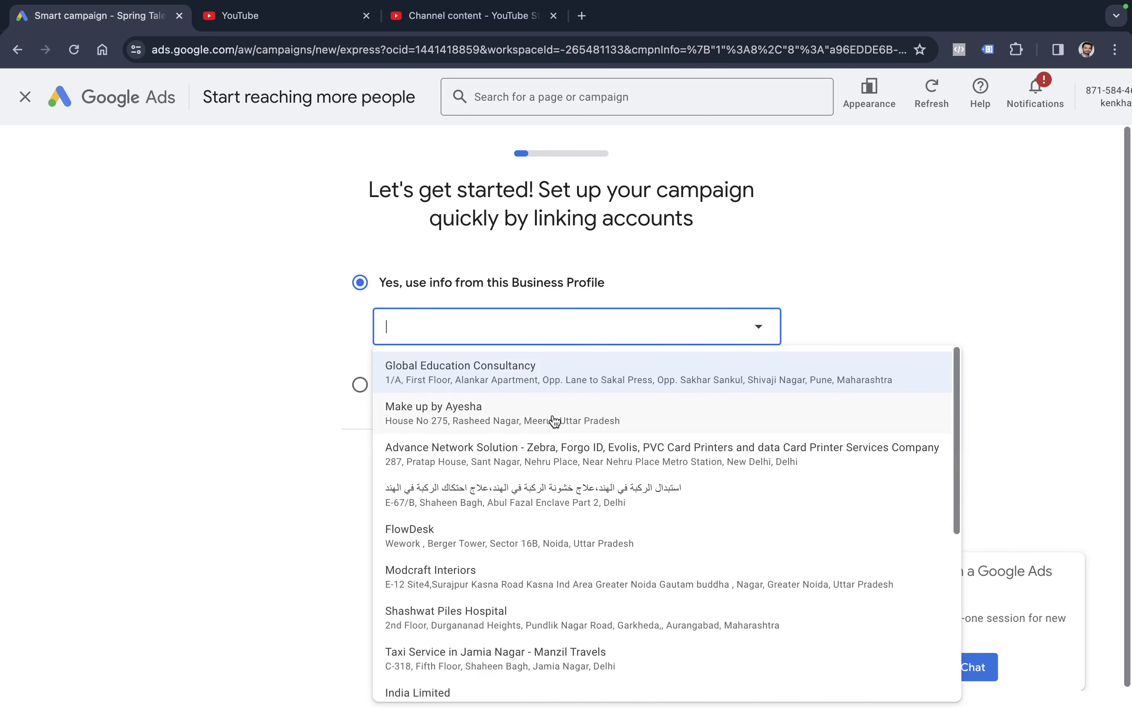
{"action": "scroll", "coordinate": [469, 503], "scroll_direction": "down", "scroll_amount": 3}
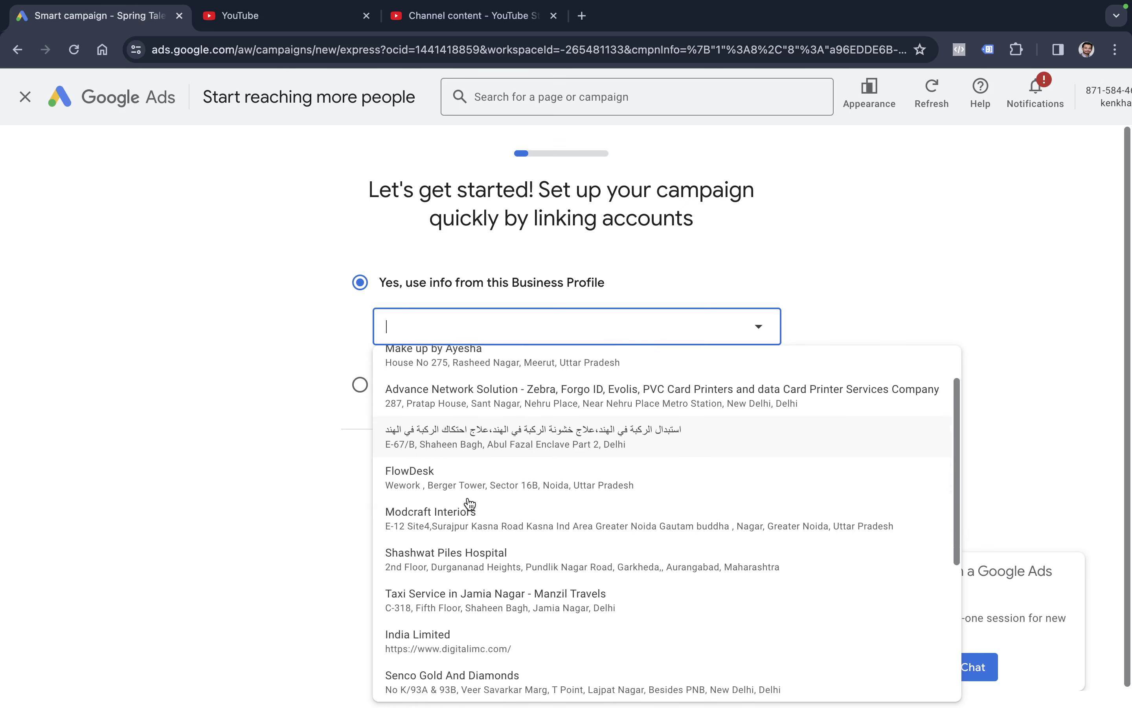
{"action": "left_click", "coordinate": [521, 528]}
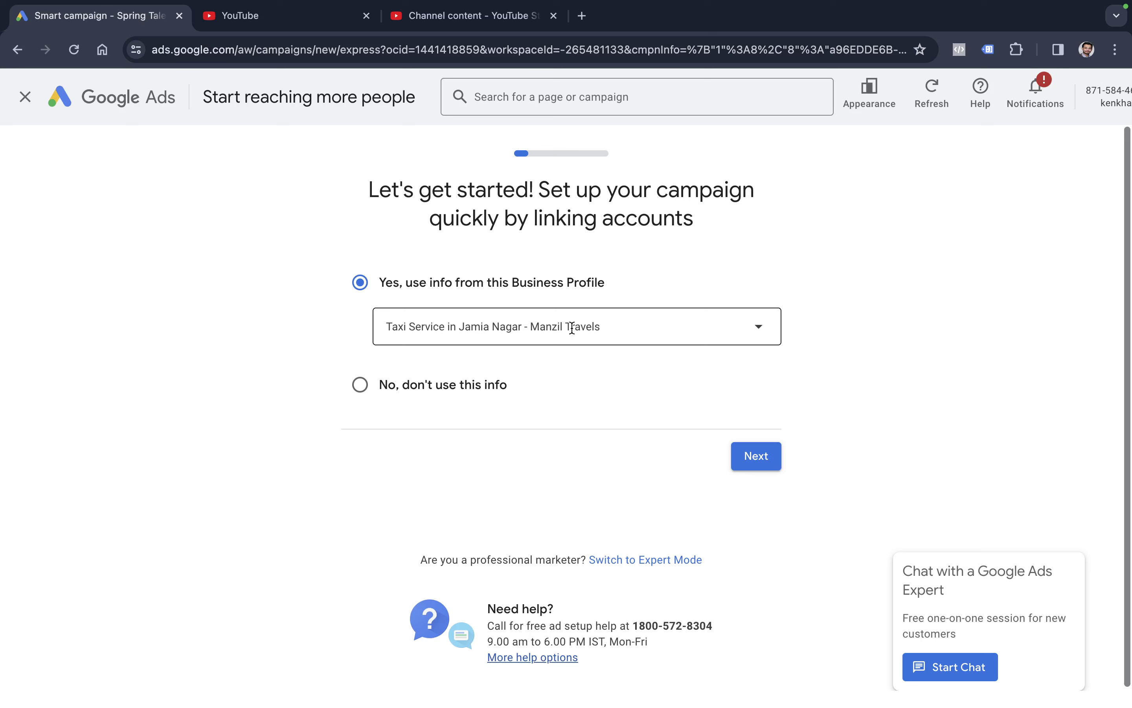
- Decline using Business Profile info and submit Spring Tales as the business name
{"action": "left_click", "coordinate": [359, 387]}
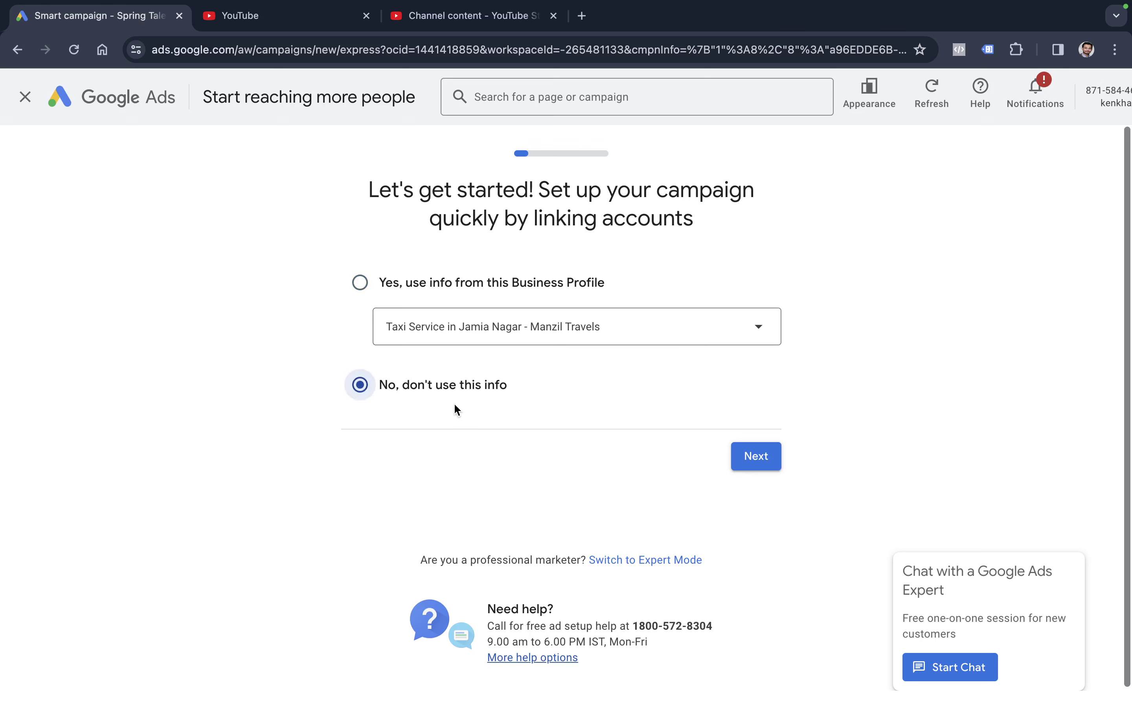
{"action": "left_click", "coordinate": [754, 453]}
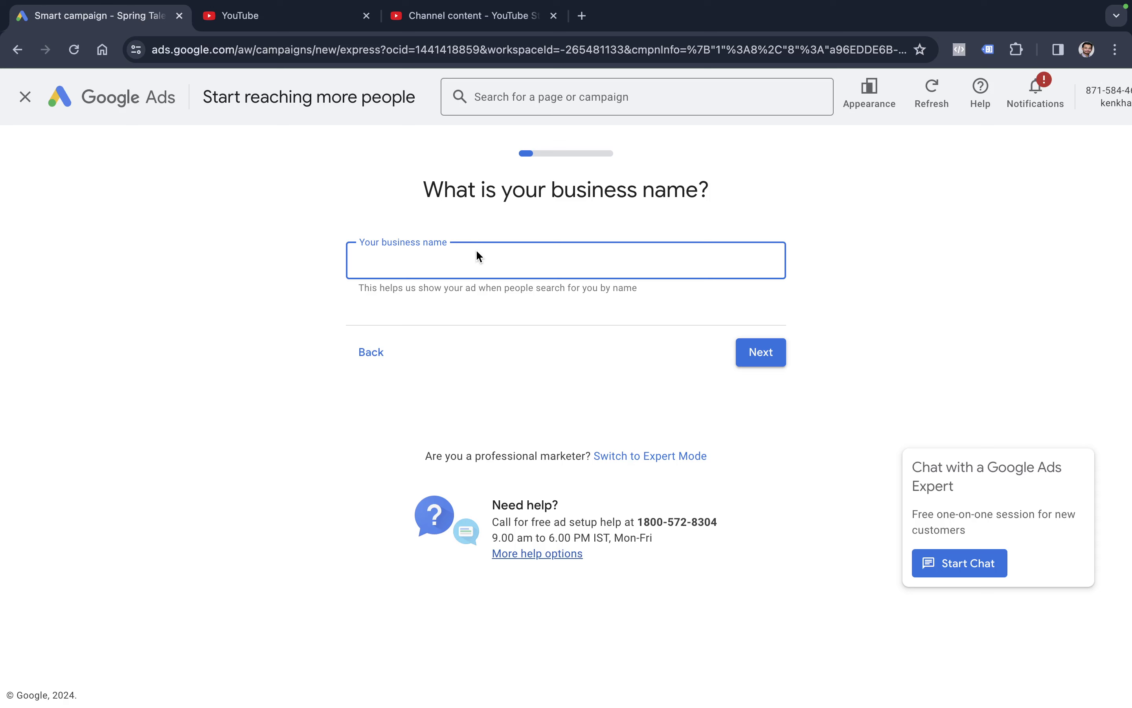
{"action": "type", "text": "Sprign"}
{"action": "key", "text": "BackSpace"}
{"action": "key", "text": "BackSpace"}
{"action": "key", "text": "BackSpace"}
{"action": "type", "text": "ng Tales"}
{"action": "left_click", "coordinate": [761, 352]}
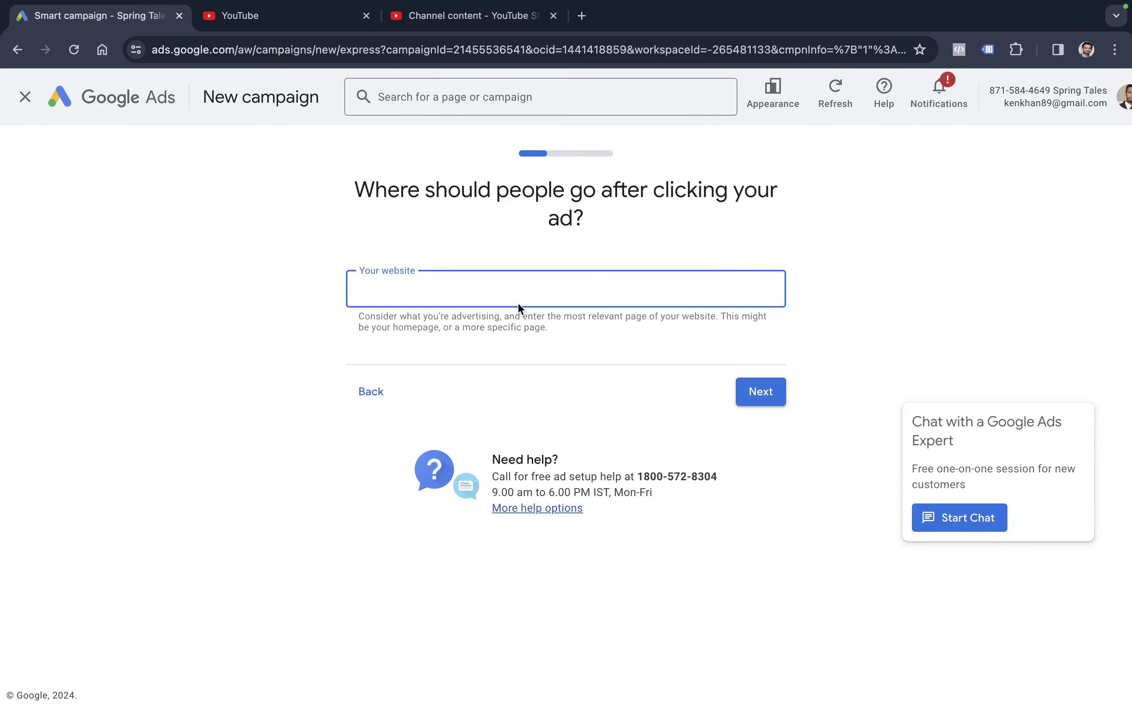
- Open the springtales.shop site from the link in the Google Ads training spreadsheet's header and copy its web address
{"action": "key", "text": "ctrl+Left"}
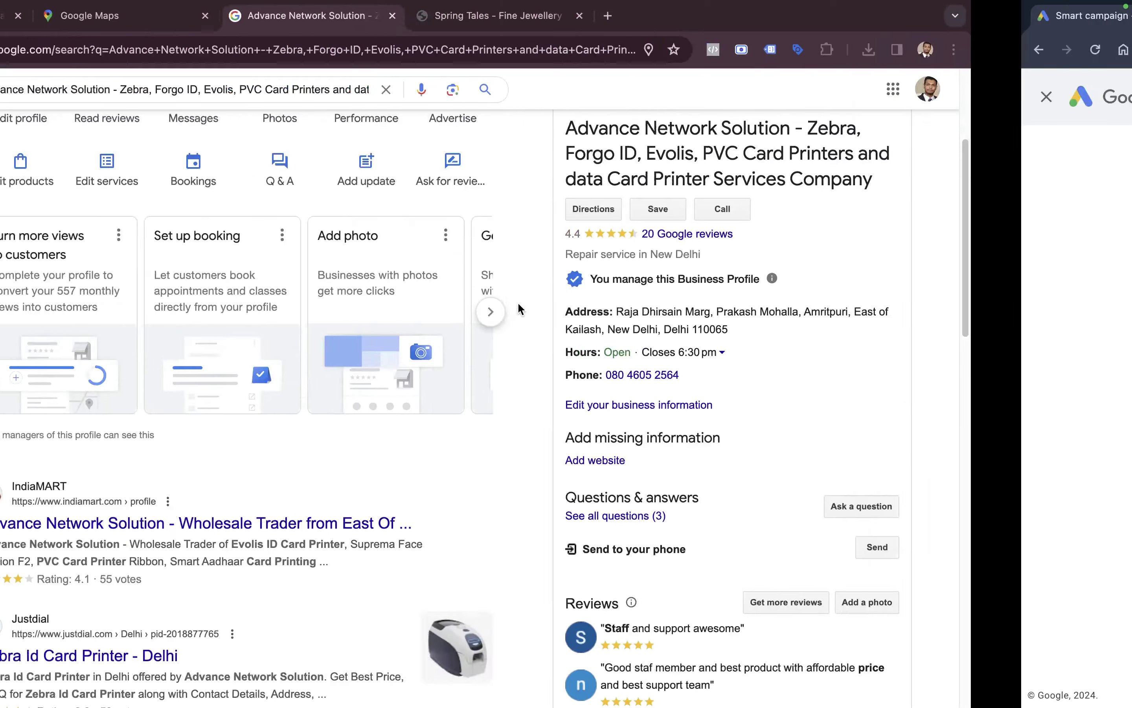
{"action": "left_click", "coordinate": [113, 19]}
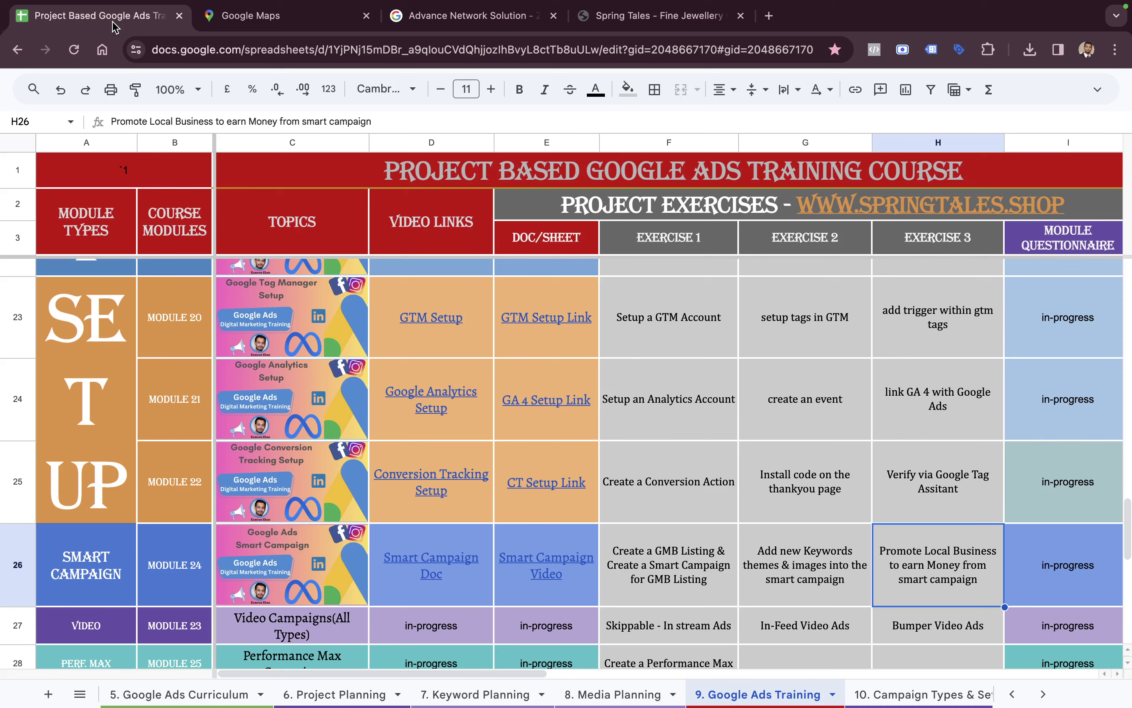
{"action": "left_click", "coordinate": [908, 206]}
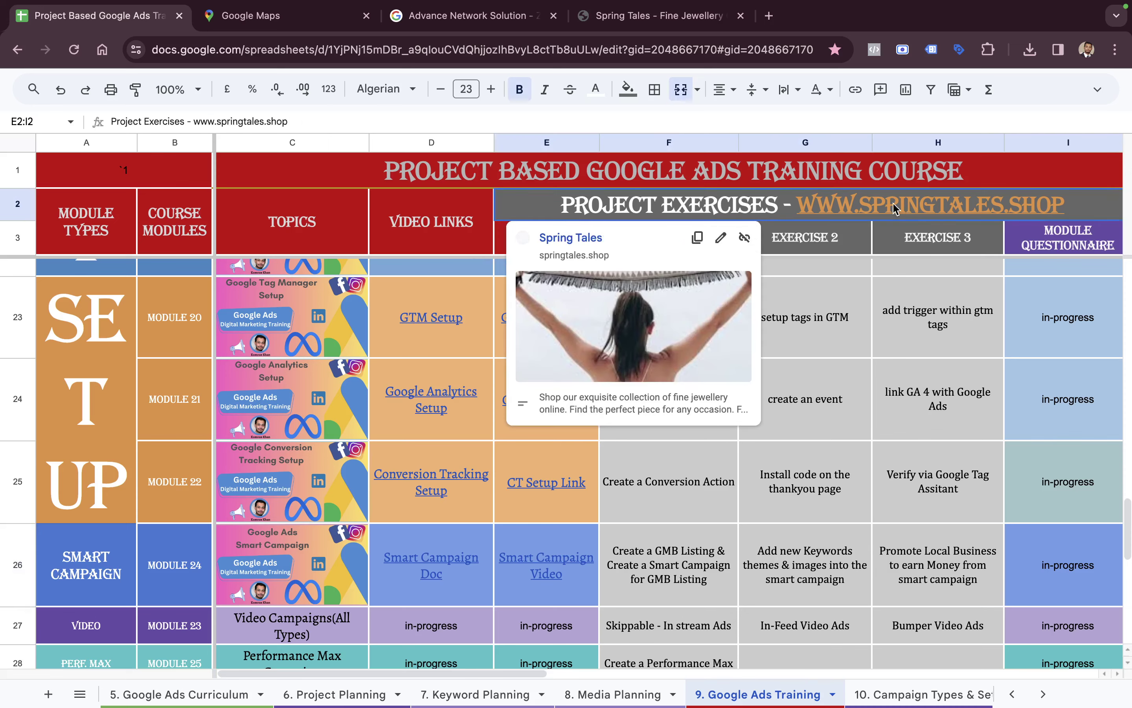
{"action": "left_click", "coordinate": [578, 239]}
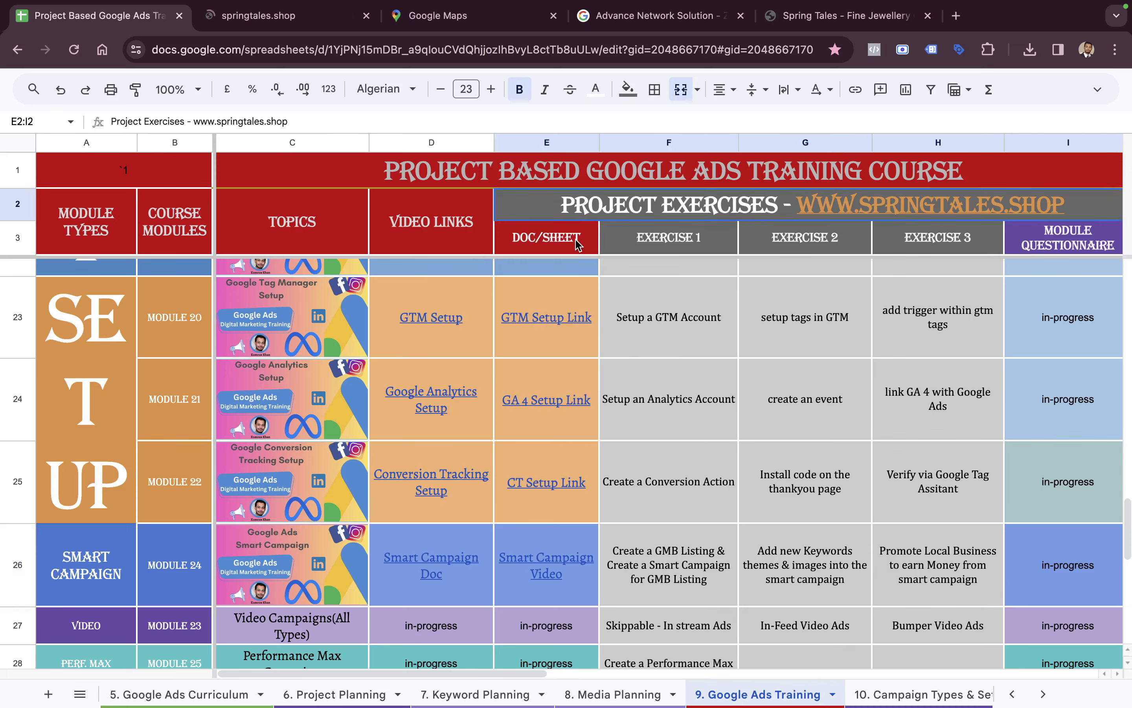
{"action": "left_click", "coordinate": [264, 19]}
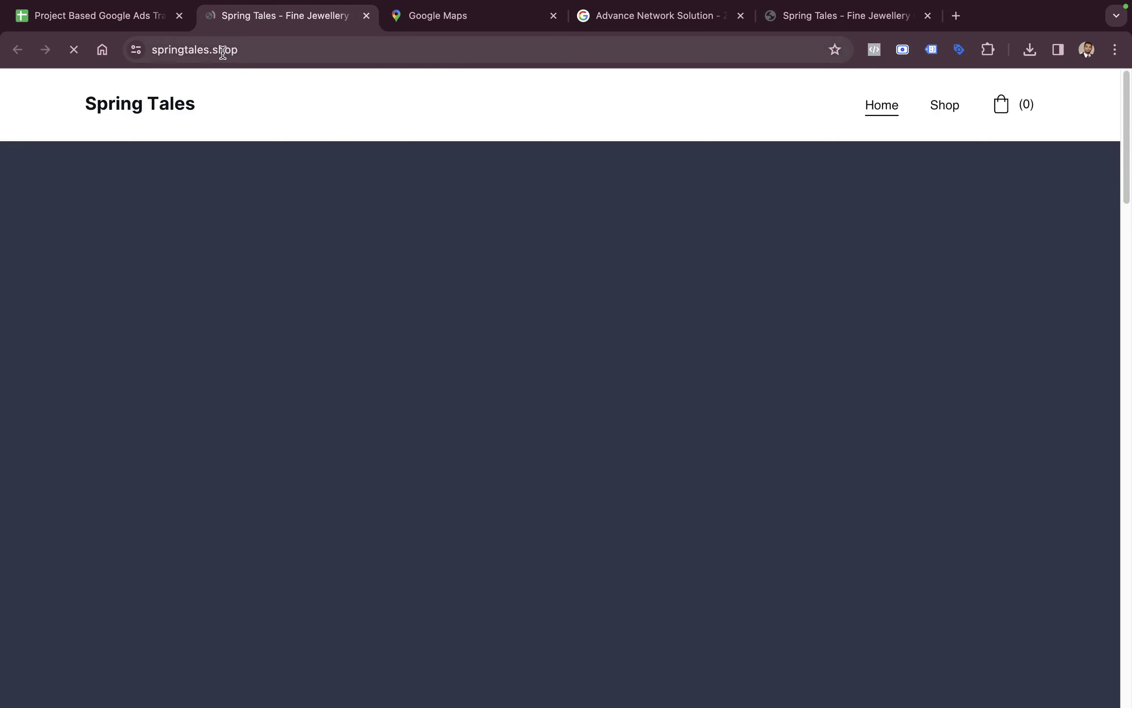
{"action": "left_click", "coordinate": [276, 49]}
{"action": "key", "text": "ctrl+c"}
- Return to the Google Ads campaign setup and submit the copied springtales.shop address as the ad's website
{"action": "key", "text": "ctrl+Right"}
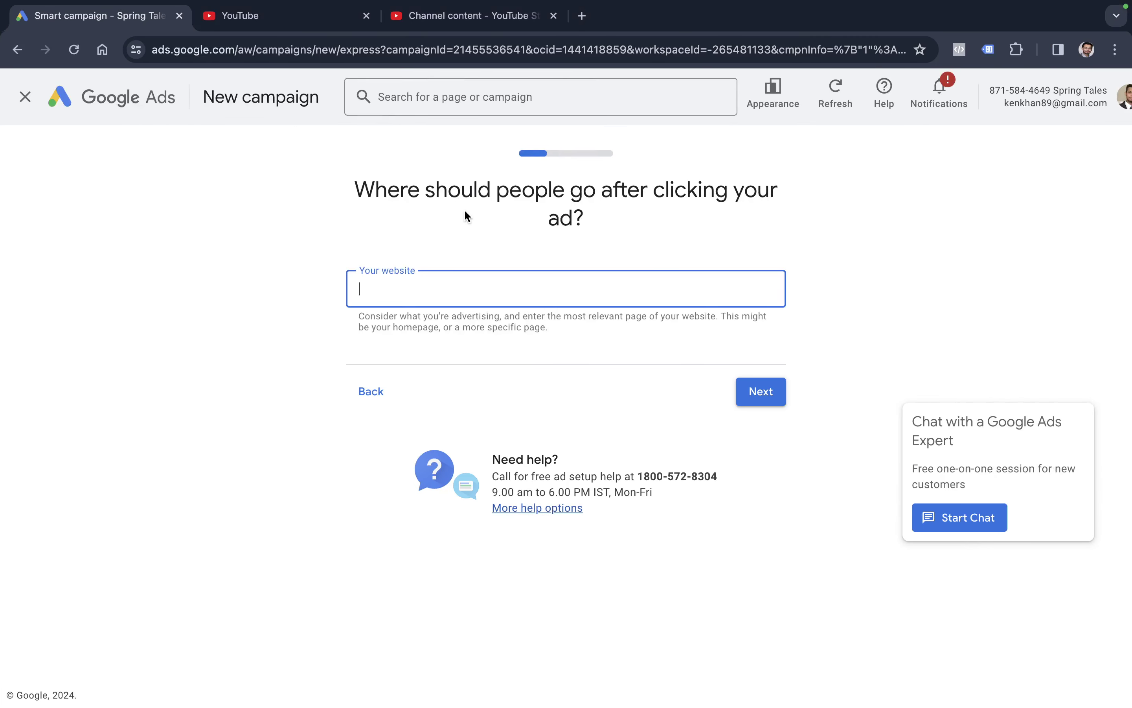
{"action": "key", "text": "ctrl+v"}
{"action": "left_click", "coordinate": [770, 393]}
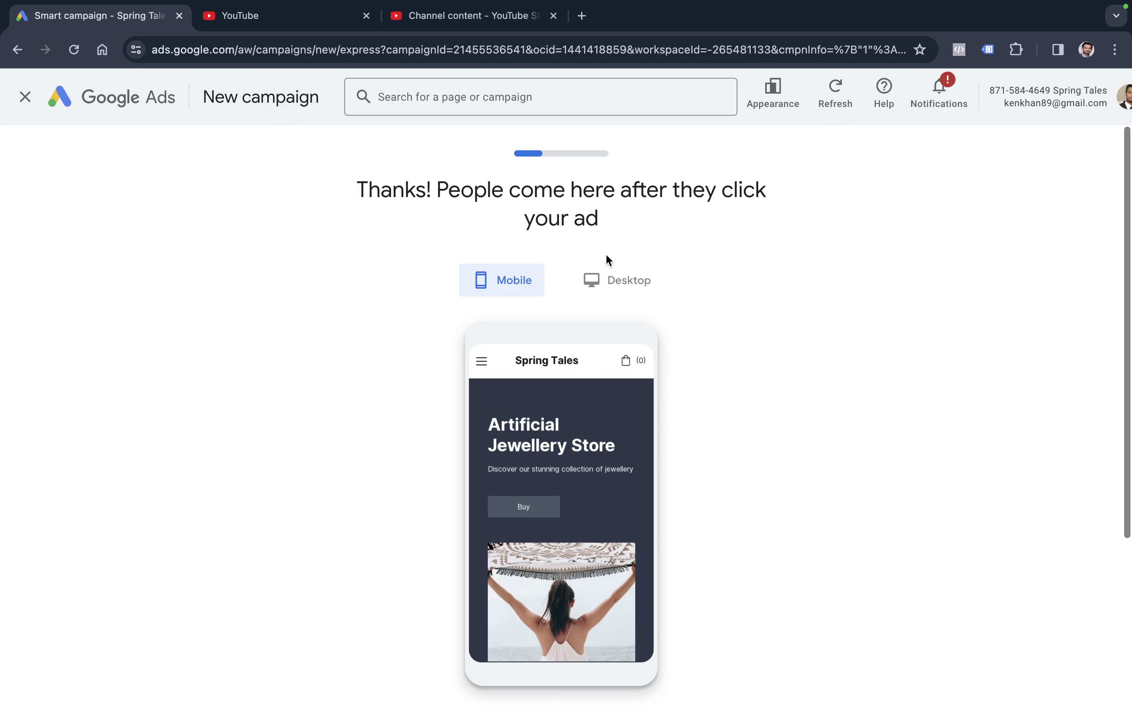
- Preview the landing page in desktop and mobile versions, then accept it to continue the setup
{"action": "left_click", "coordinate": [600, 281]}
{"action": "left_click", "coordinate": [495, 295]}
{"action": "left_click", "coordinate": [629, 280]}
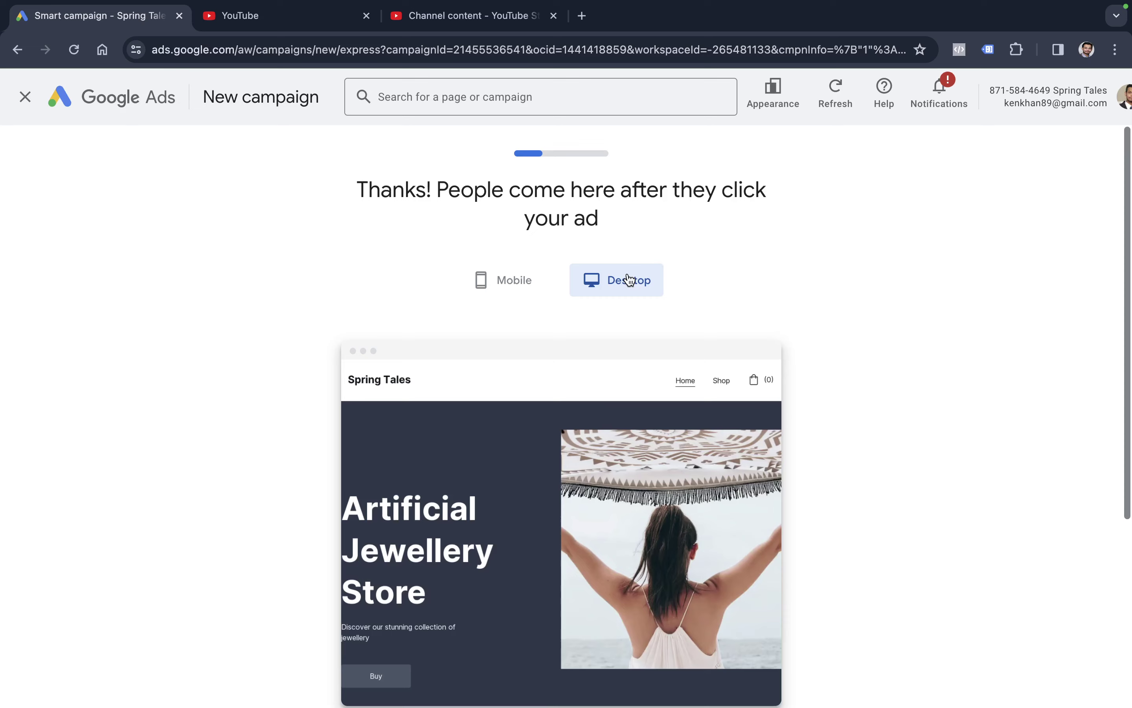
{"action": "scroll", "coordinate": [629, 280], "scroll_direction": "down", "scroll_amount": 5}
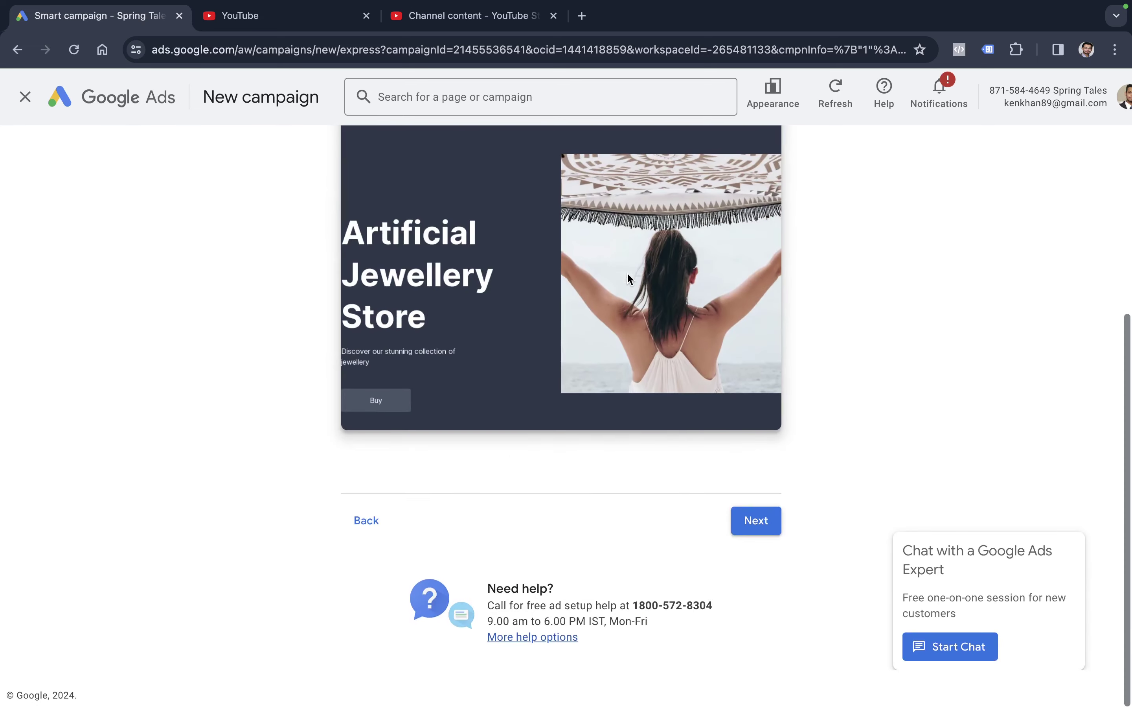
{"action": "left_click", "coordinate": [757, 532]}
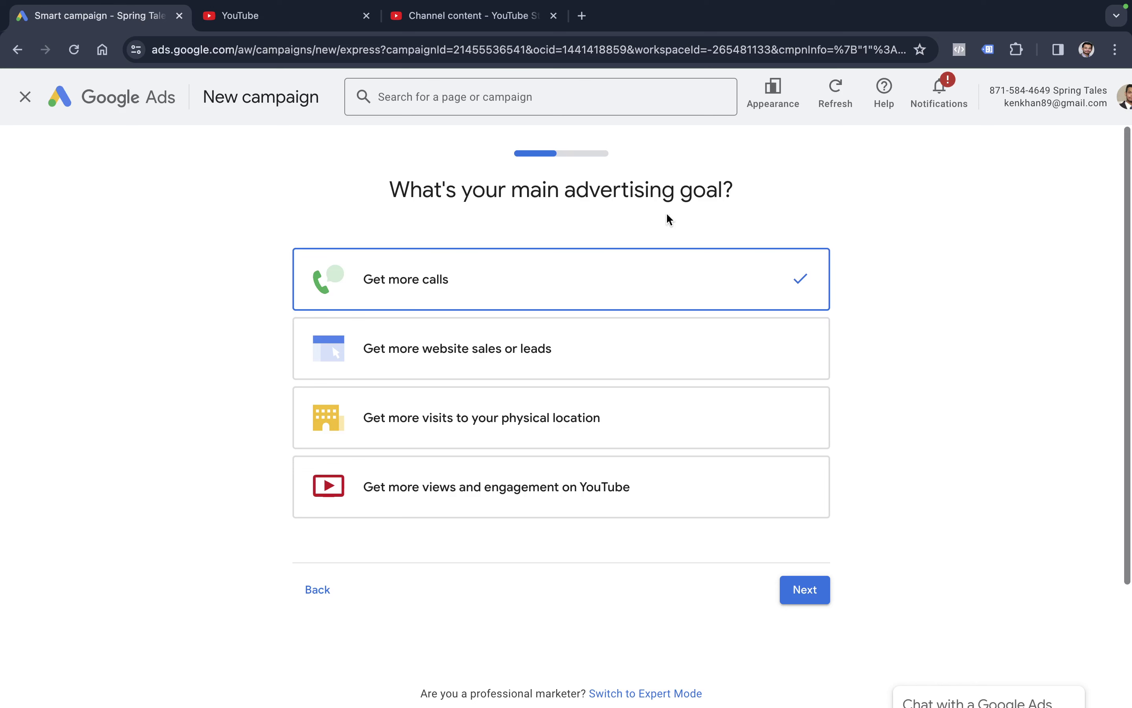
- Go through the advertising goal options and confirm "Get more website sales or leads" as the main goal
{"action": "left_click", "coordinate": [483, 369]}
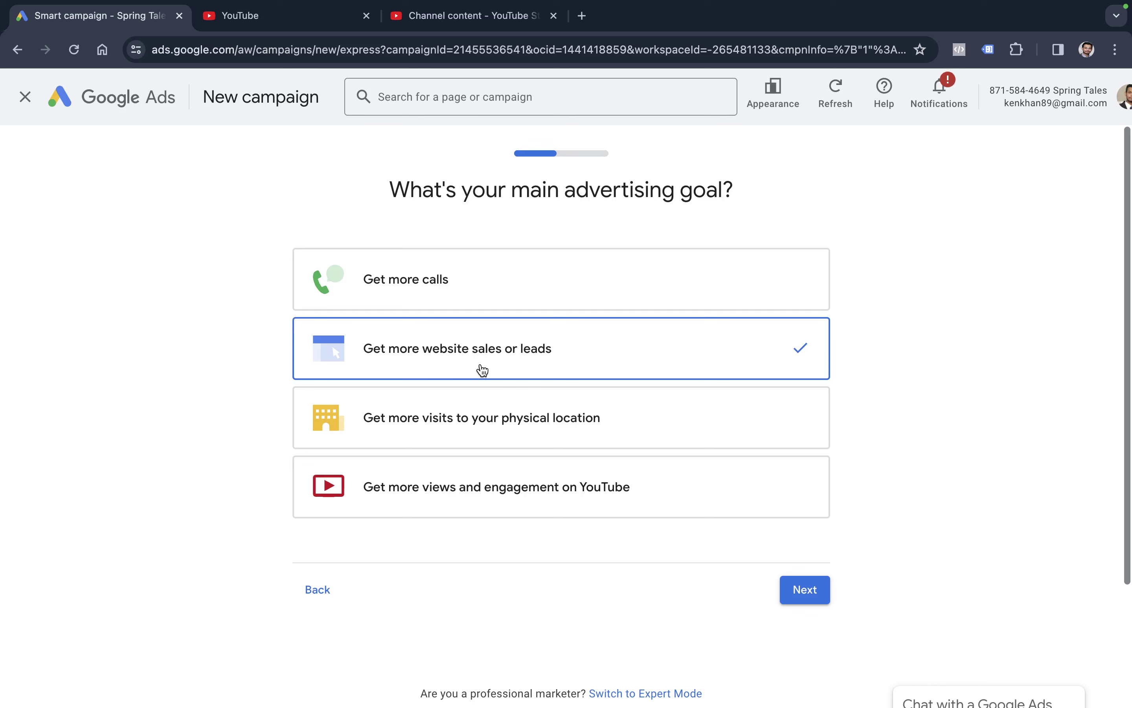
{"action": "left_click", "coordinate": [497, 427]}
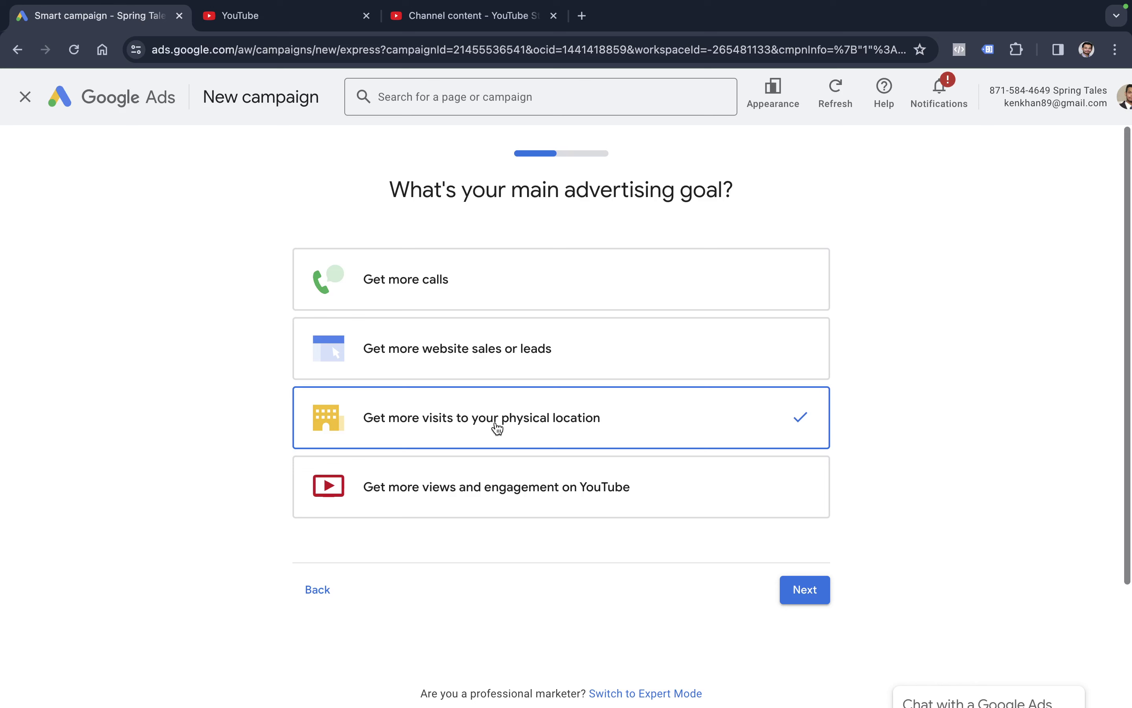
{"action": "left_click", "coordinate": [499, 499]}
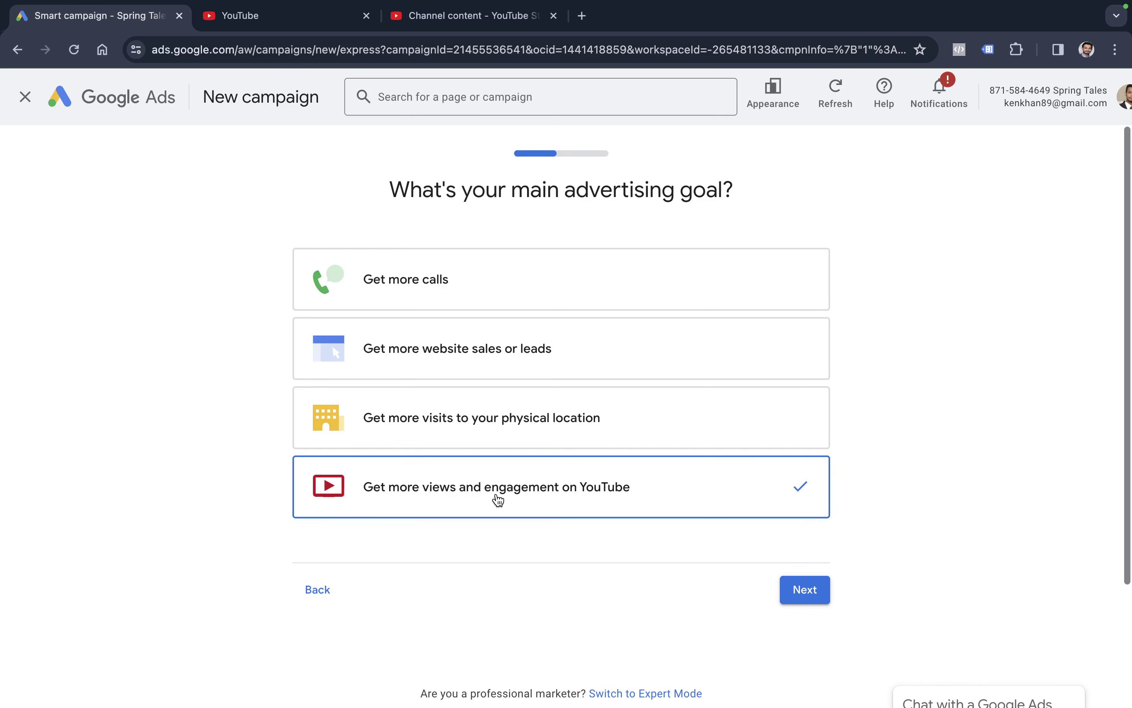
{"action": "left_click", "coordinate": [471, 360]}
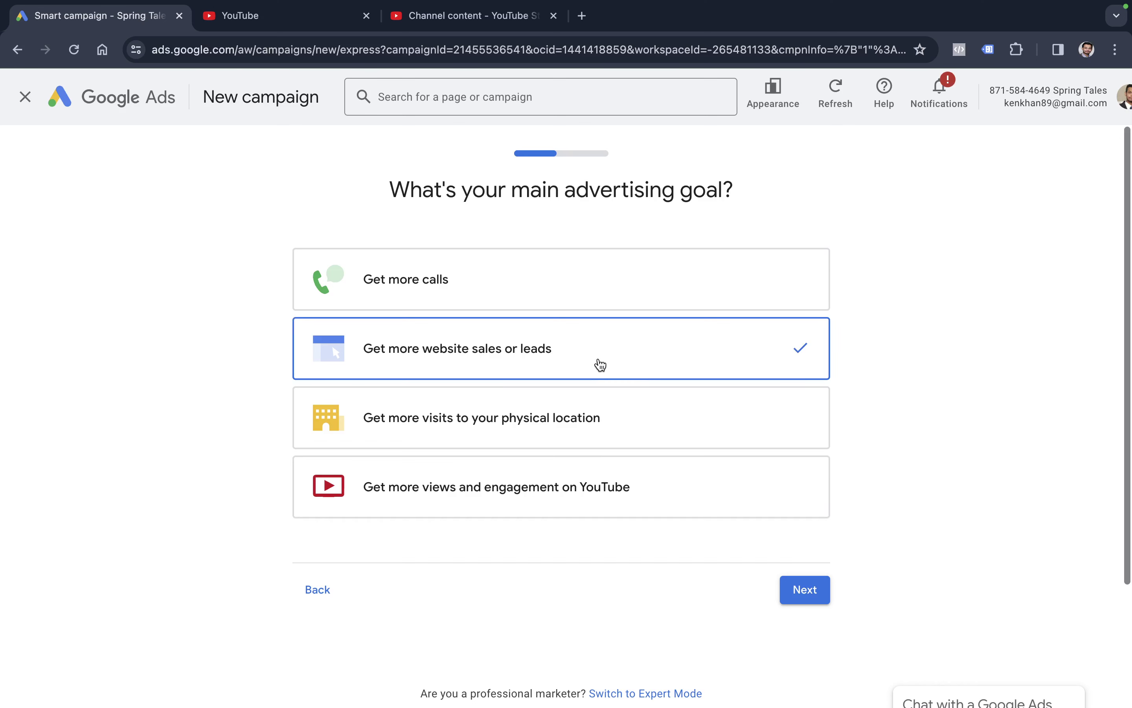
{"action": "left_click", "coordinate": [813, 590]}
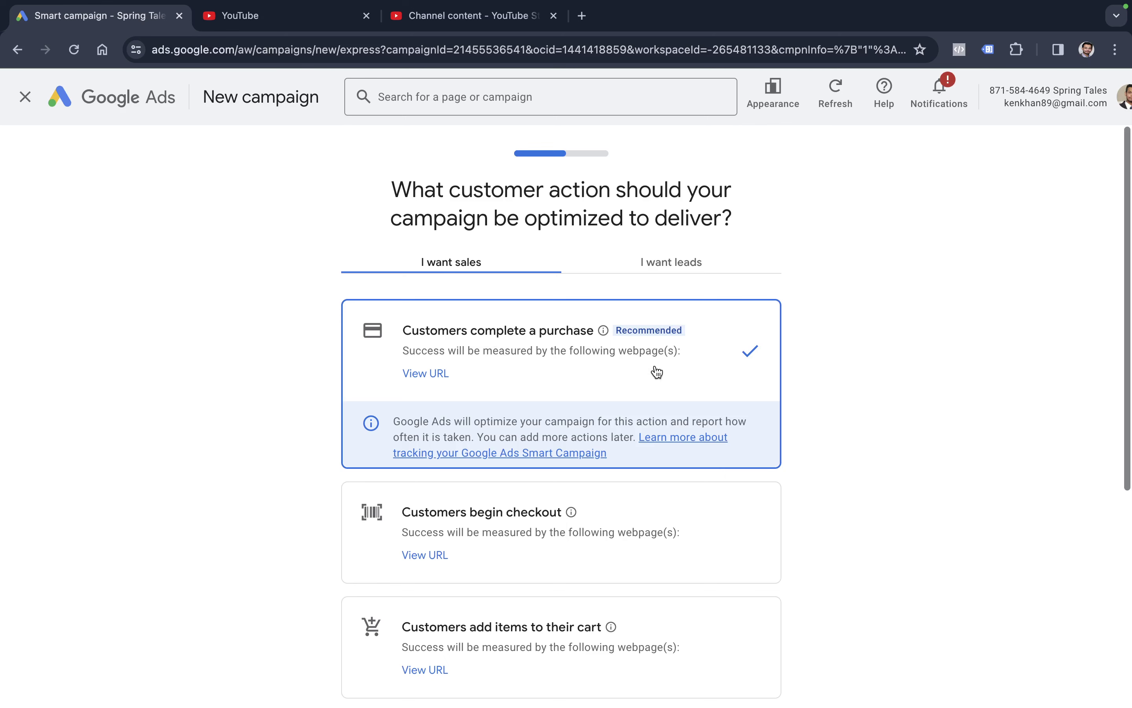
- Keep "Customers complete a purchase" as the customer action to optimize the campaign for and continue to the ad text
{"action": "key", "text": "ctrl+Left"}
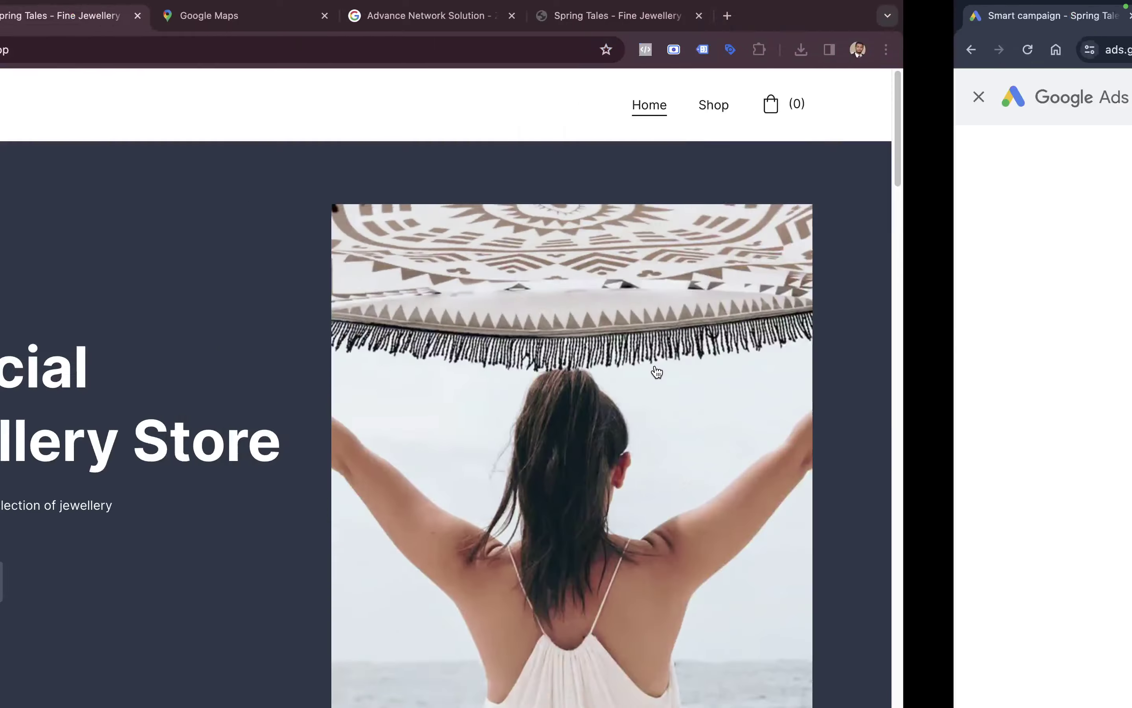
{"action": "key", "text": "ctrl+Right"}
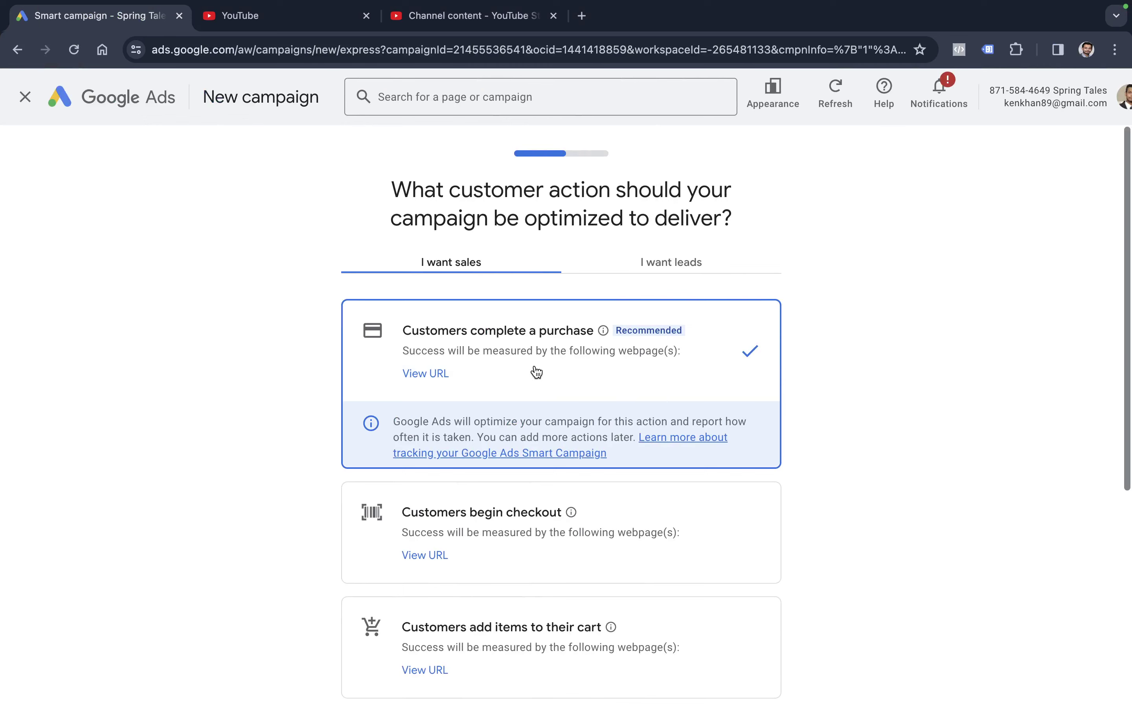
{"action": "scroll", "coordinate": [908, 356], "scroll_direction": "down", "scroll_amount": 7}
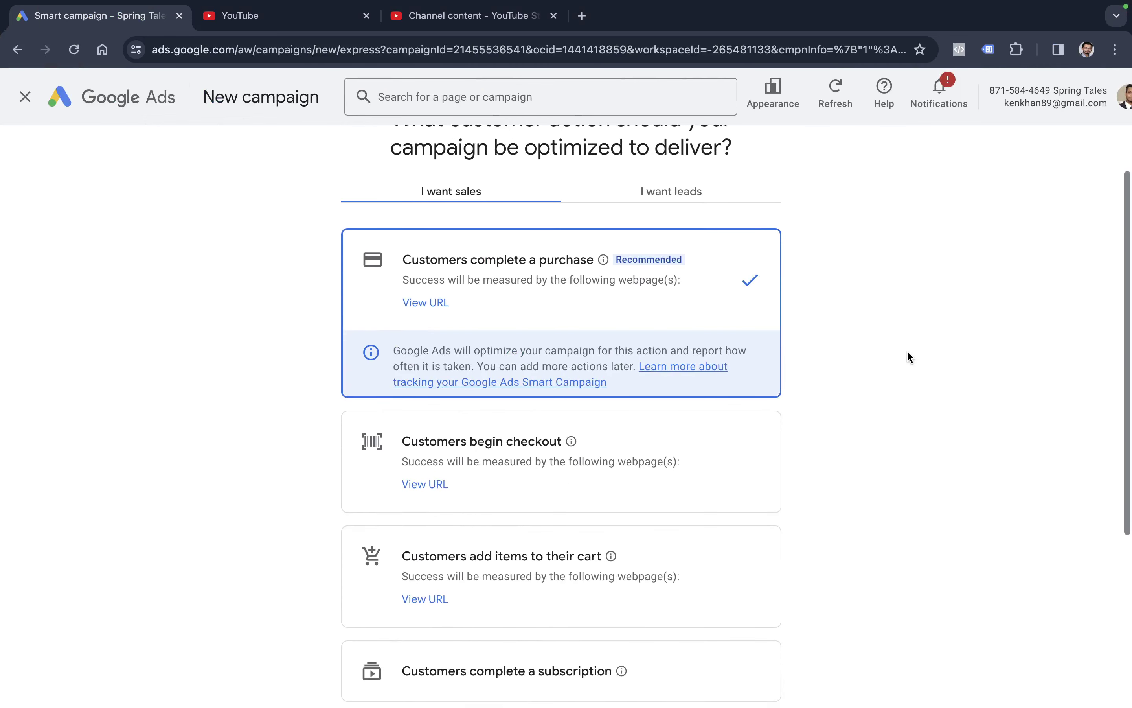
{"action": "left_click", "coordinate": [739, 530]}
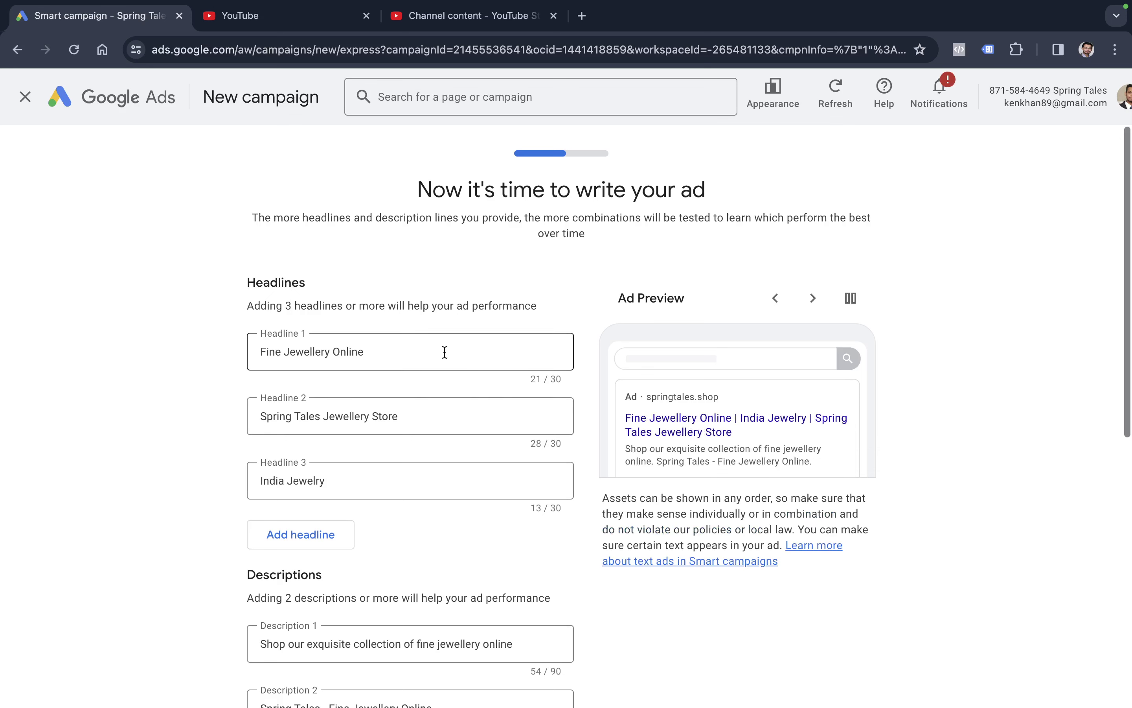
- Replace Headline 3 with the suggested headline "Visit Our Silver Jewelry Store"
{"action": "triple_click", "coordinate": [390, 482]}
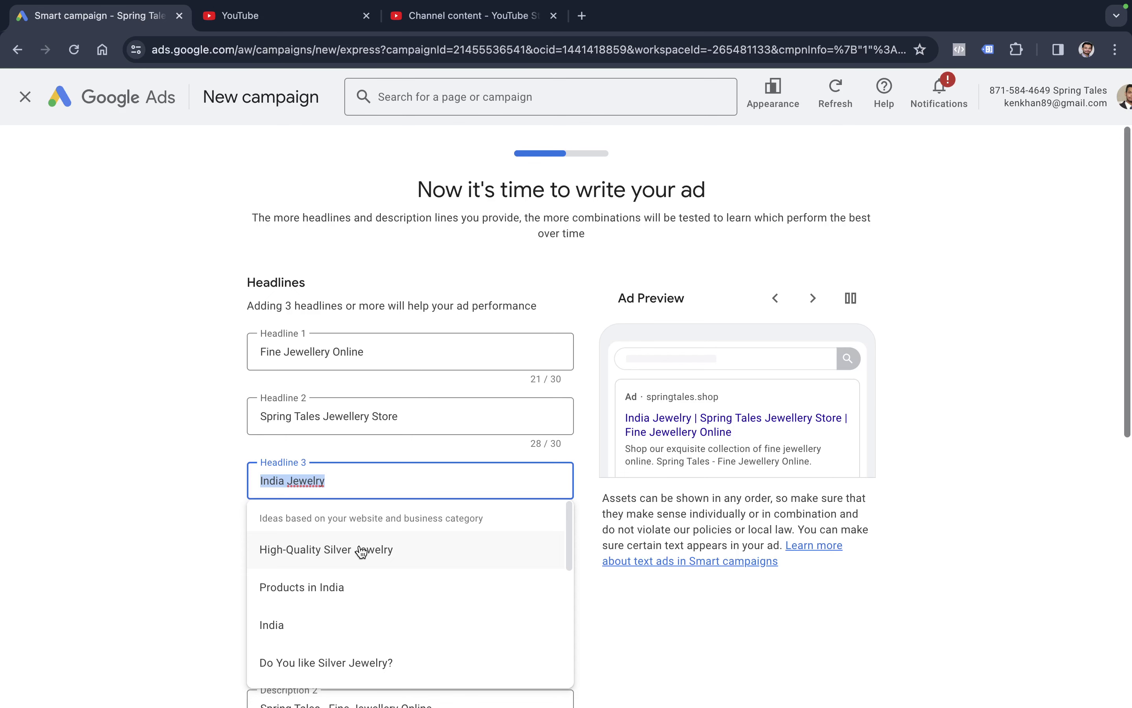
{"action": "scroll", "coordinate": [361, 553], "scroll_direction": "down", "scroll_amount": 4}
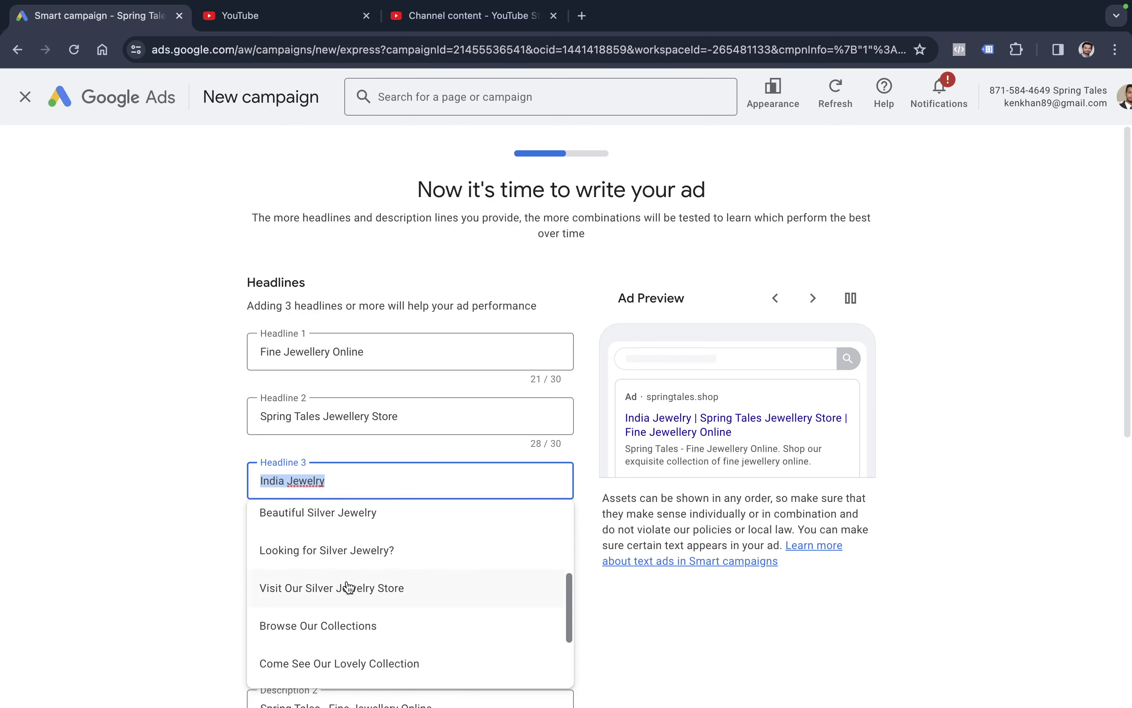
{"action": "left_click", "coordinate": [379, 589]}
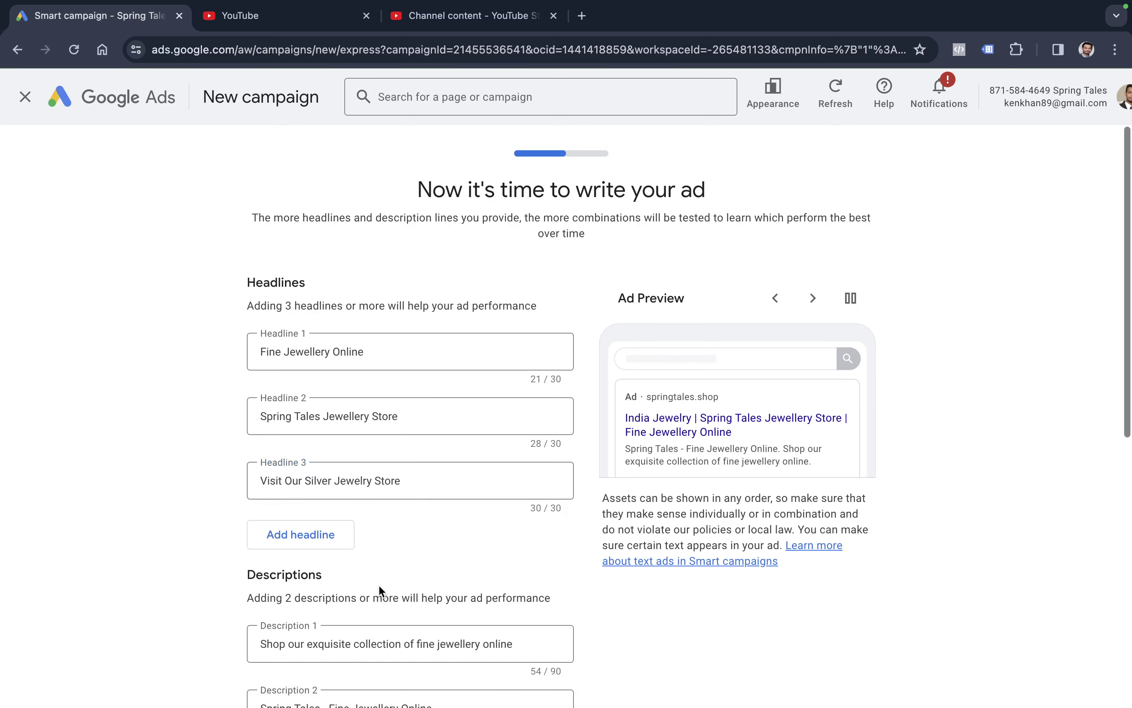
- Replace Description 2 with the suggestion "Diamond Beautiful Drop Earrings Korean Jewelry Wholesale" and check the ad preview
{"action": "scroll", "coordinate": [396, 481], "scroll_direction": "down", "scroll_amount": 3}
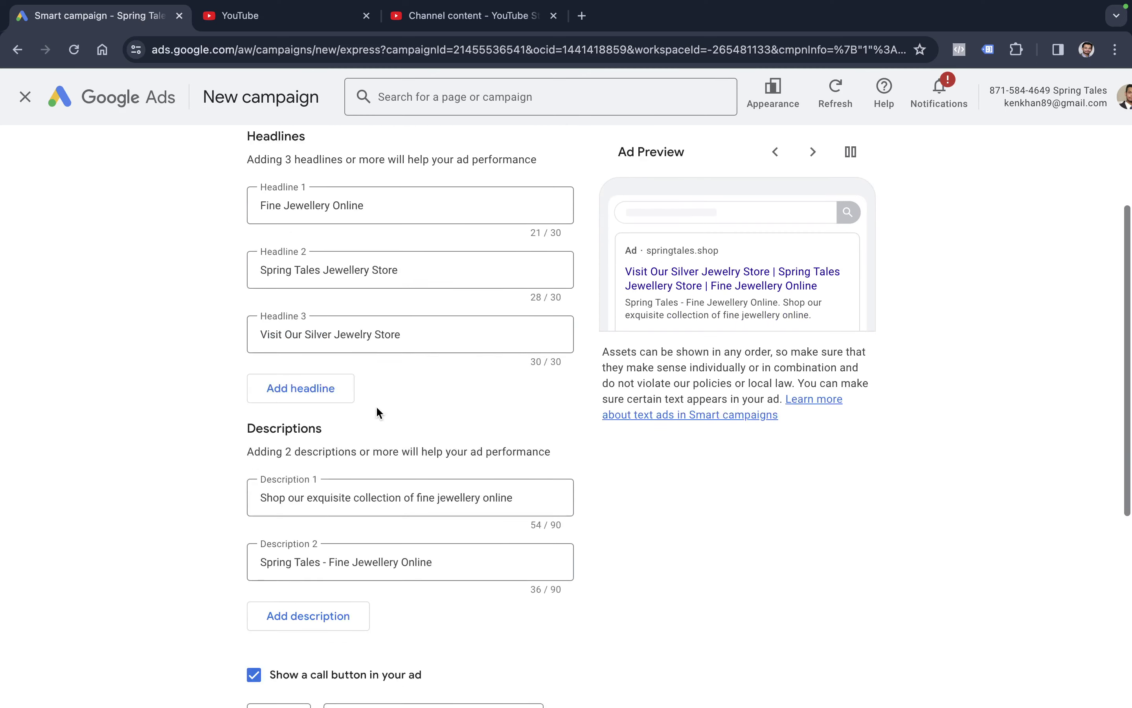
{"action": "scroll", "coordinate": [378, 412], "scroll_direction": "down", "scroll_amount": 1}
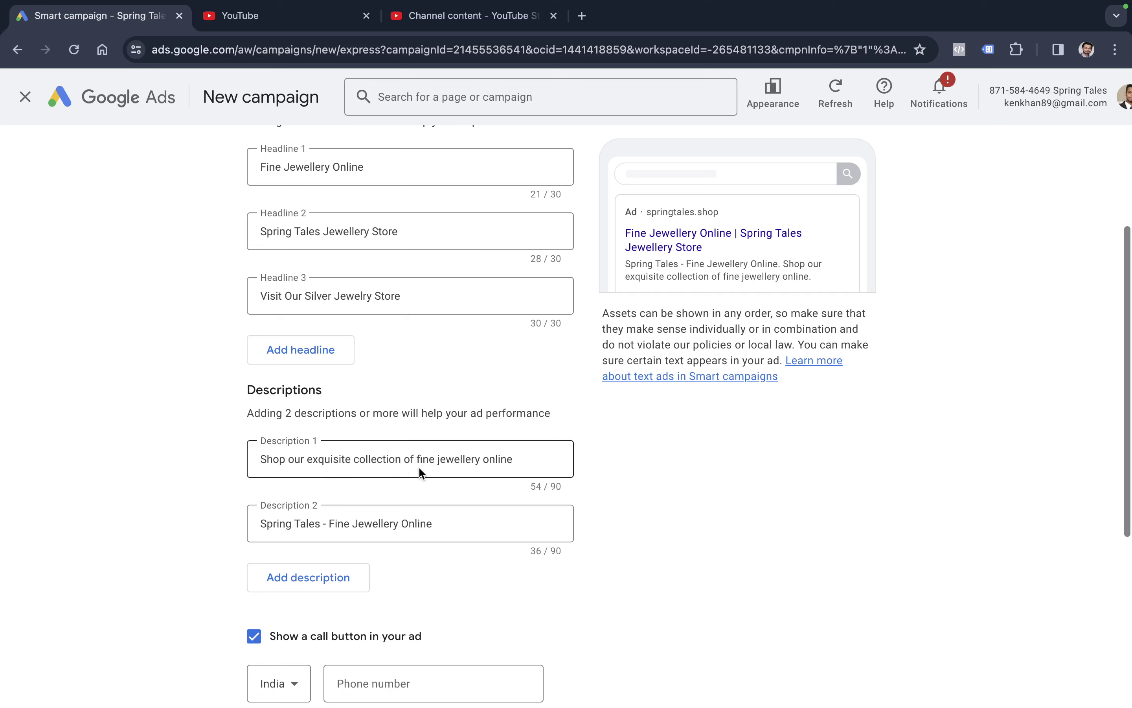
{"action": "left_click", "coordinate": [440, 525]}
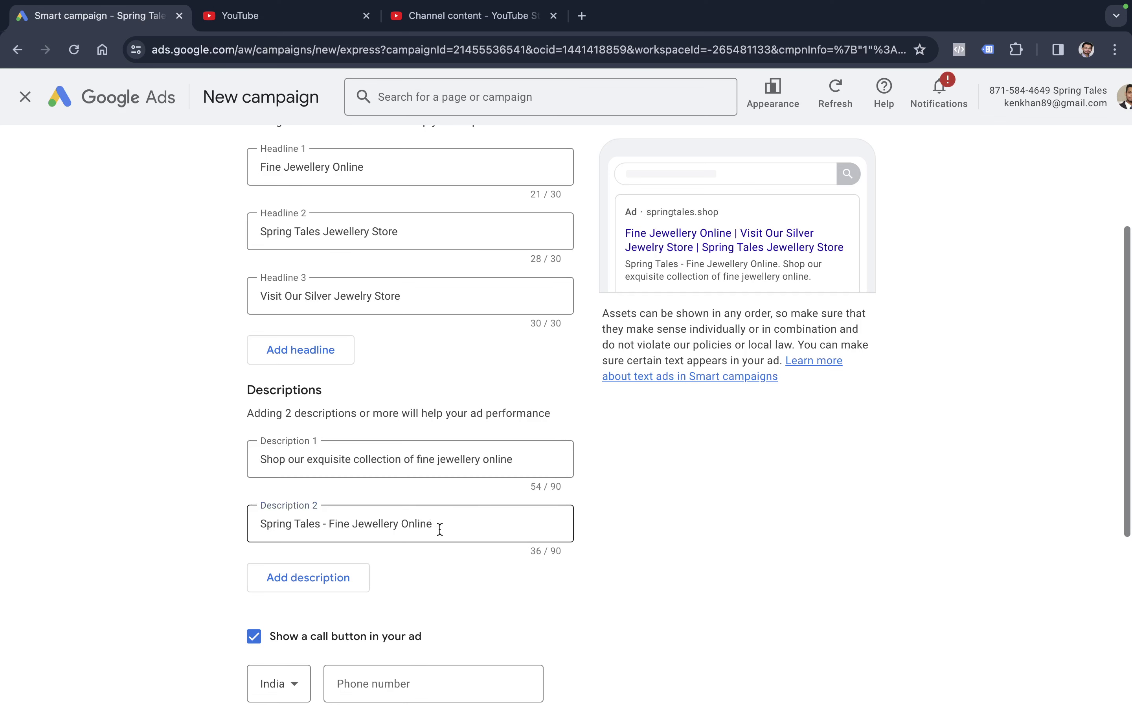
{"action": "double_click", "coordinate": [440, 526]}
{"action": "left_click", "coordinate": [472, 669]}
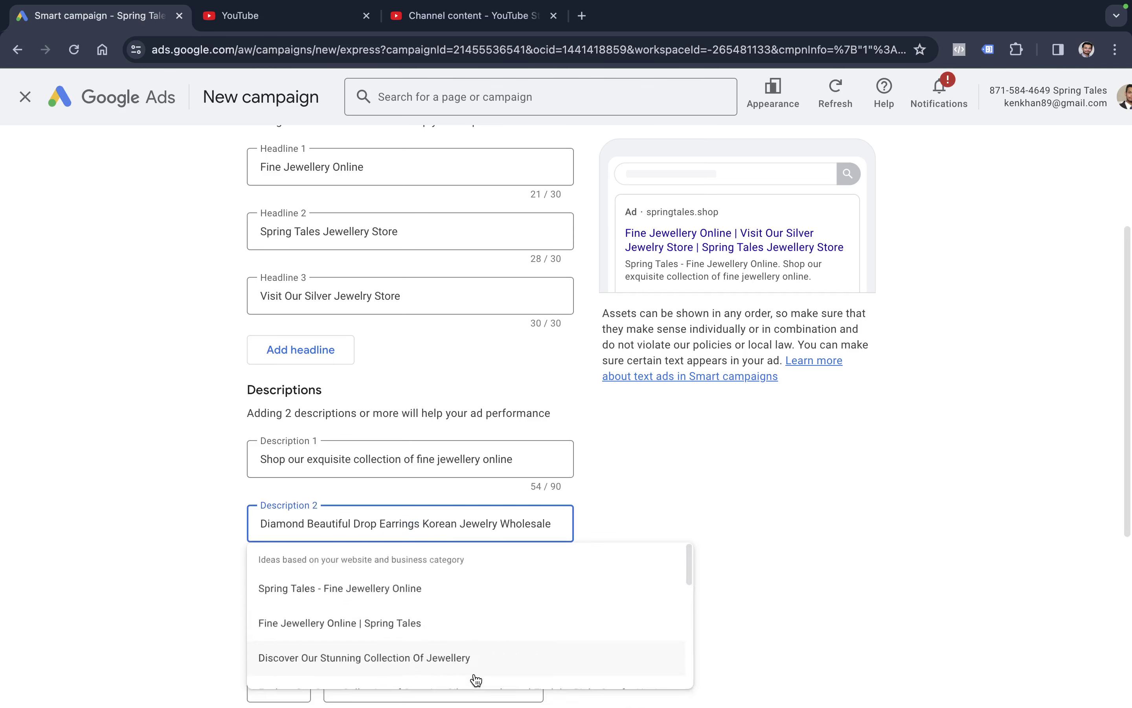
{"action": "scroll", "coordinate": [637, 516], "scroll_direction": "up", "scroll_amount": 3}
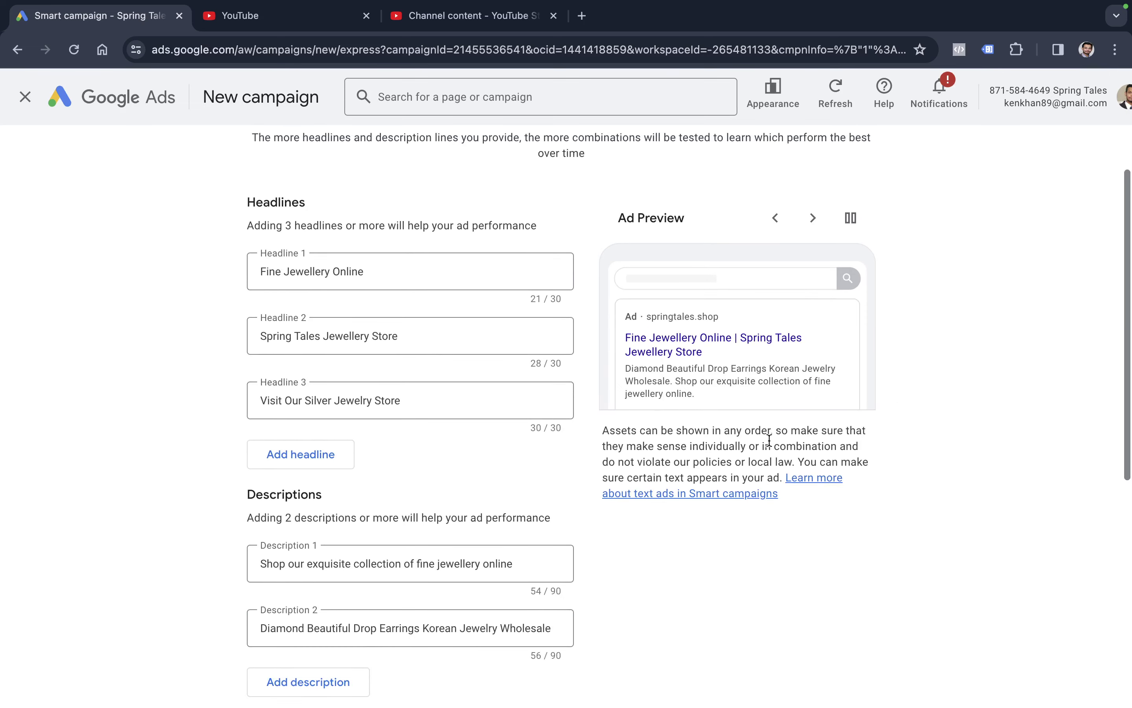
- Turn off the option to show a call button in the ad
{"action": "scroll", "coordinate": [609, 544], "scroll_direction": "down", "scroll_amount": 2}
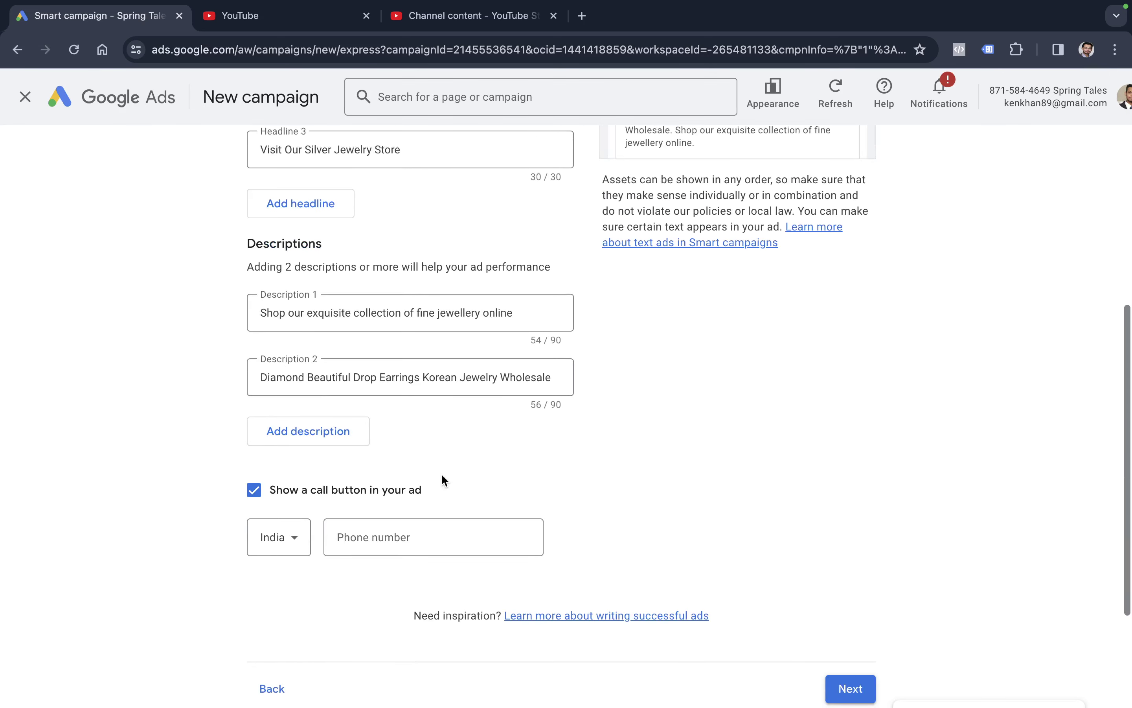
{"action": "scroll", "coordinate": [445, 480], "scroll_direction": "down", "scroll_amount": 3}
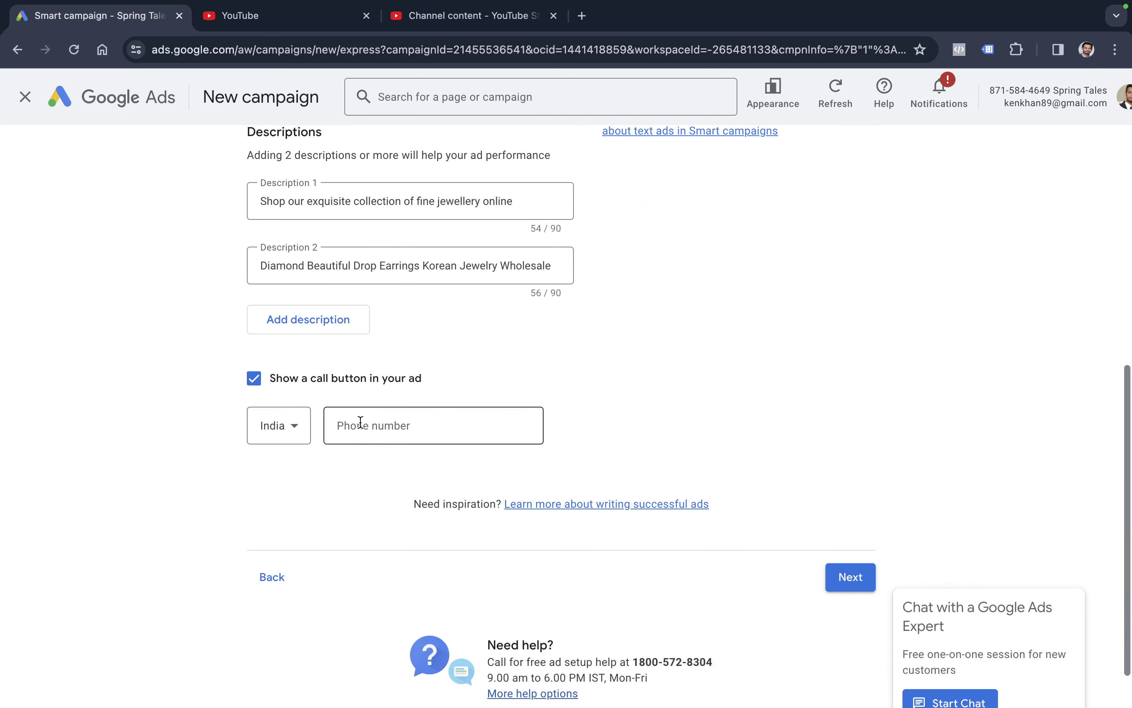
{"action": "left_click", "coordinate": [256, 385]}
- Look over the products on the Spring Tales website, return to the campaign and proceed to the keyword themes
{"action": "key", "text": "ctrl+Left"}
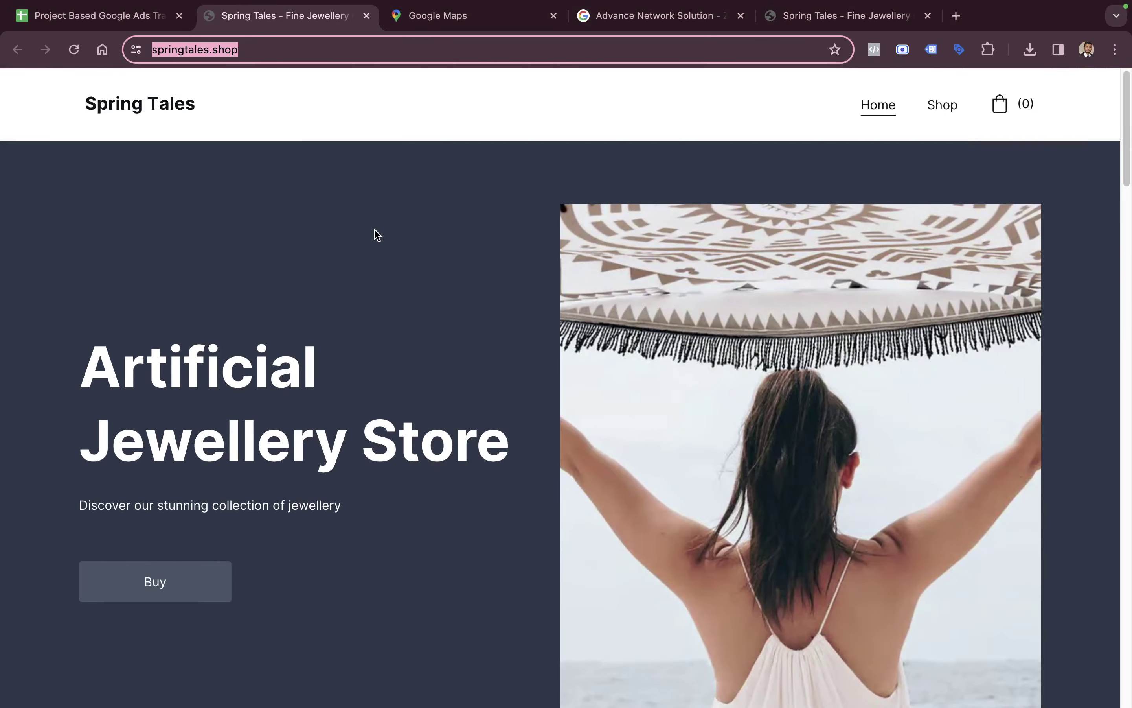
{"action": "scroll", "coordinate": [377, 234], "scroll_direction": "down", "scroll_amount": 10}
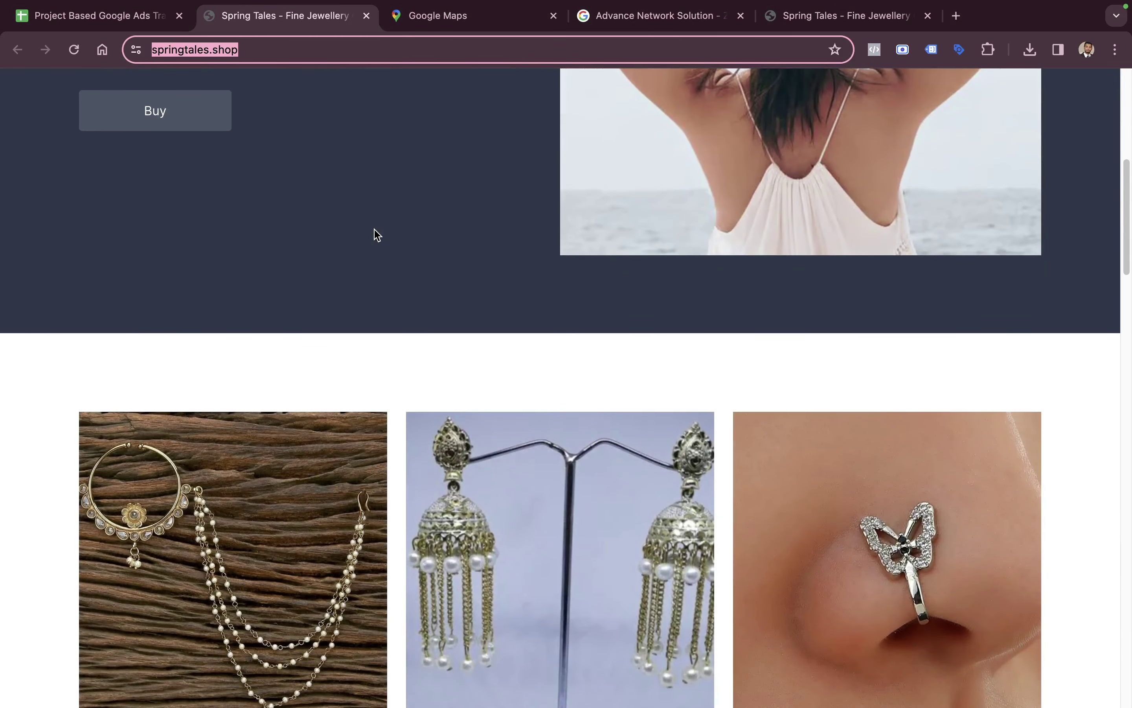
{"action": "scroll", "coordinate": [377, 234], "scroll_direction": "down", "scroll_amount": 4}
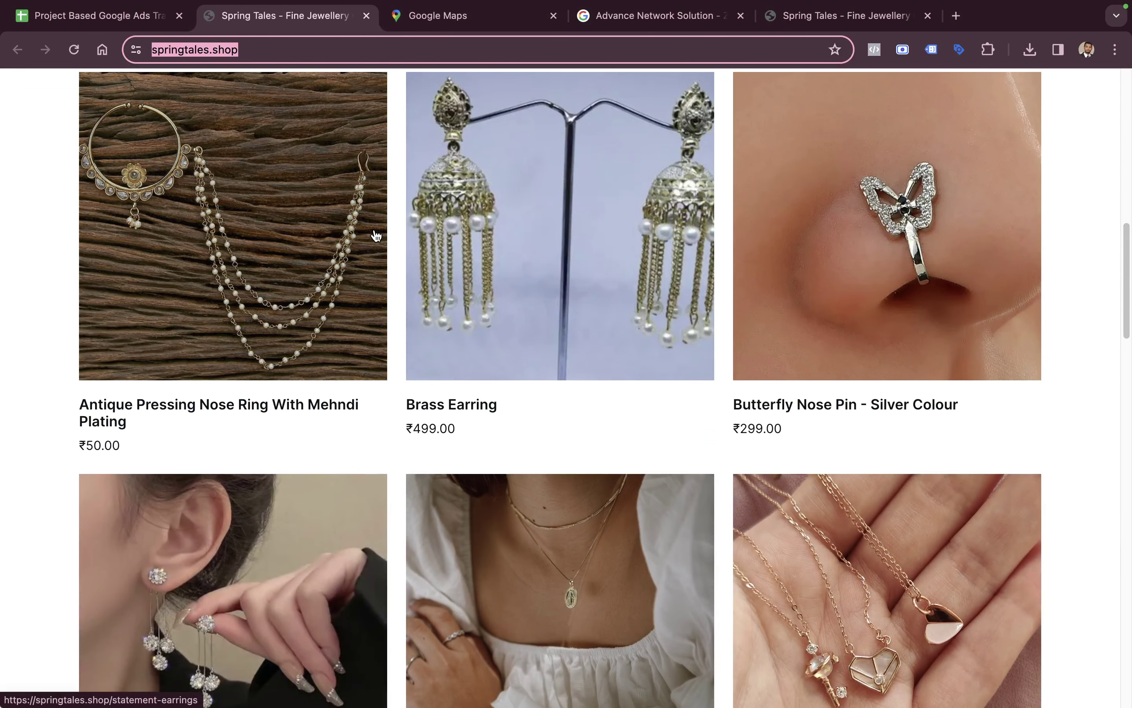
{"action": "key", "text": "ctrl+Right"}
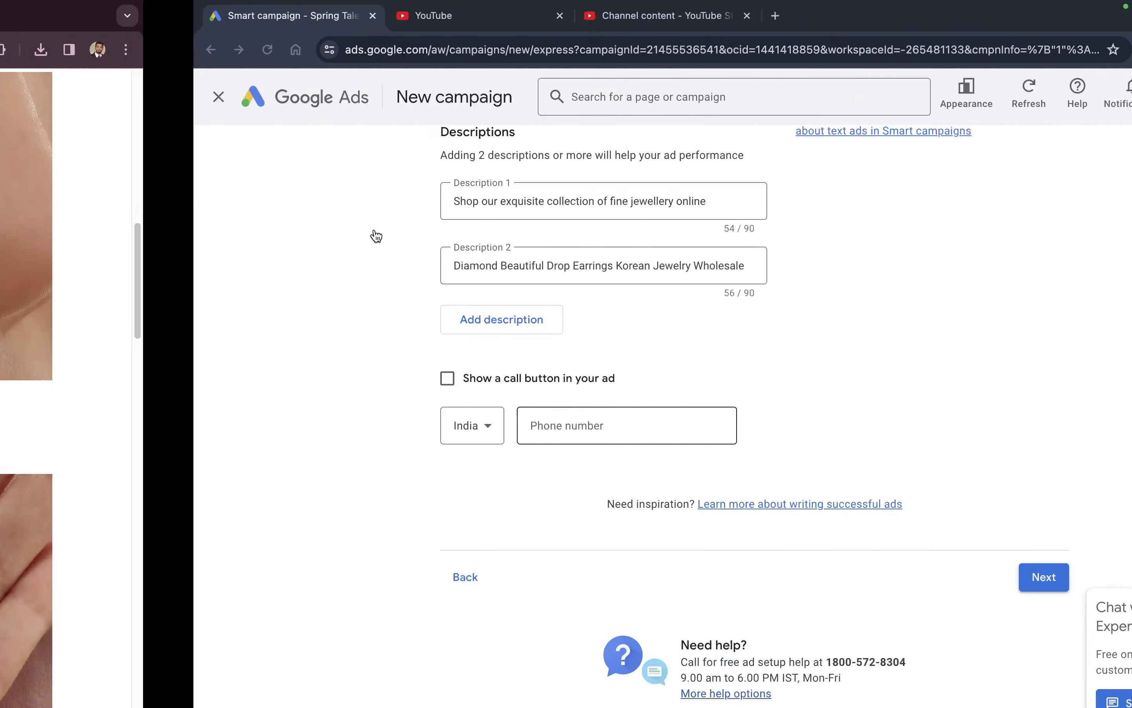
{"action": "left_click", "coordinate": [852, 579]}
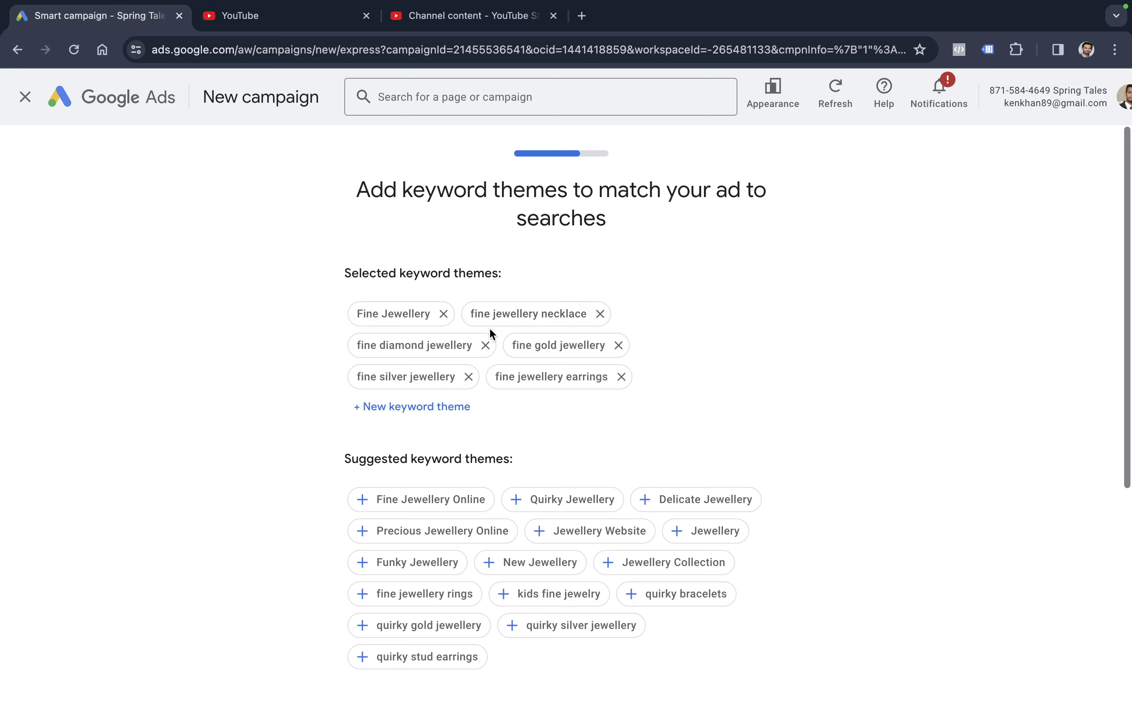
- Remove the "Fine Jewellery", "fine diamond jewellery" and "fine gold jewellery" themes from the selected keyword themes
{"action": "left_click", "coordinate": [443, 314]}
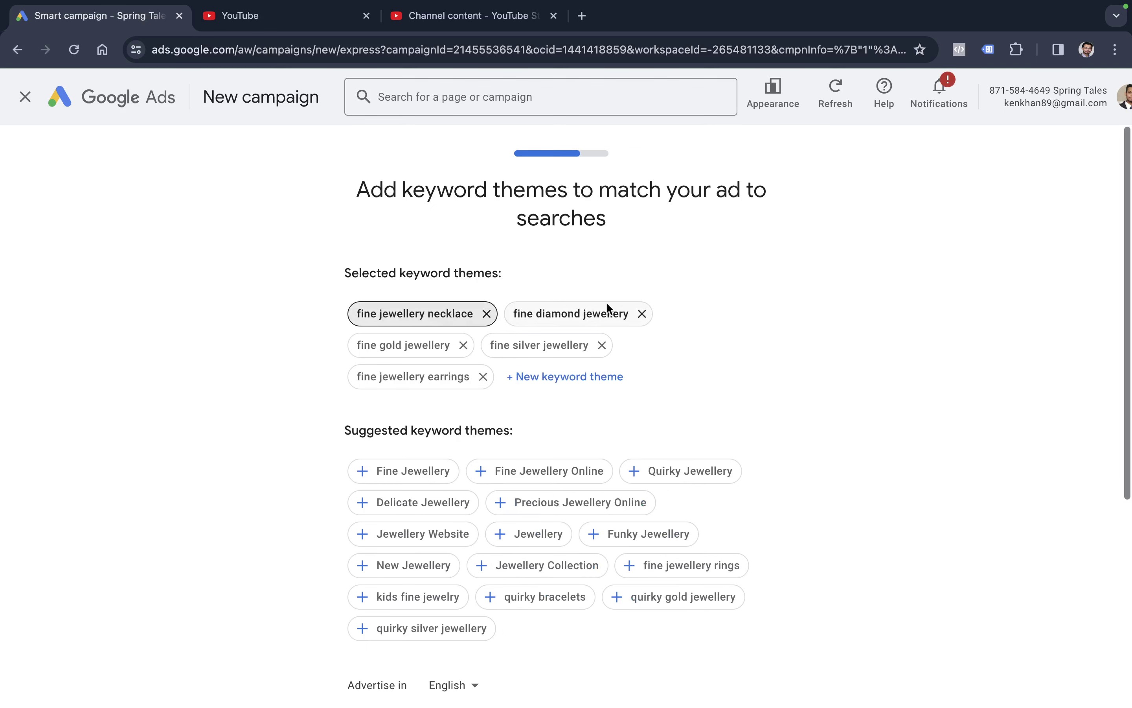
{"action": "left_click", "coordinate": [642, 314]}
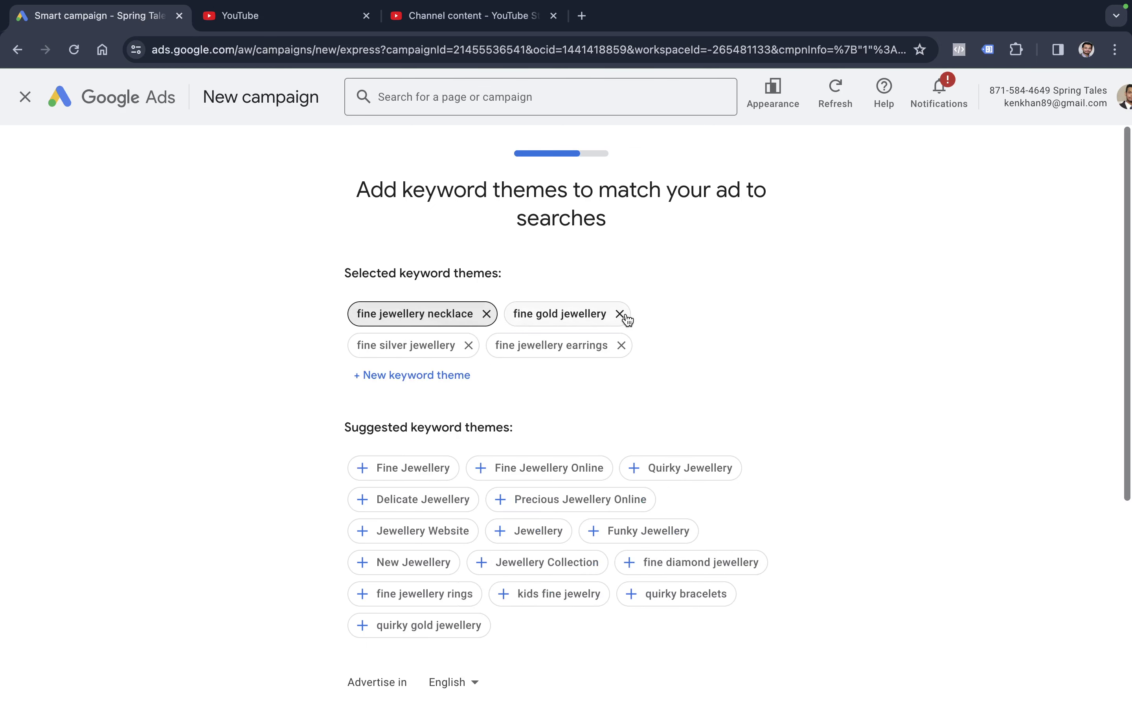
{"action": "left_click", "coordinate": [620, 314]}
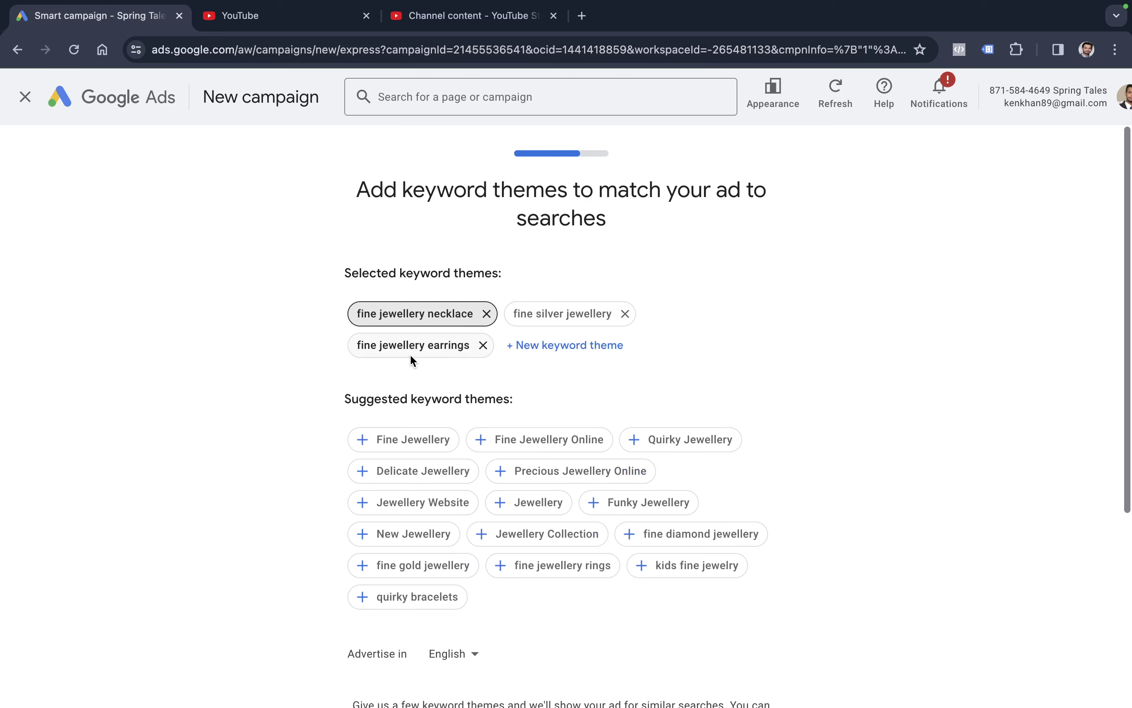
- Copy the heading "Artificial Jewellery Store" from the Spring Tales homepage and use it to add the suggested keyword theme "artificial jewelry store"
{"action": "scroll", "coordinate": [536, 482], "scroll_direction": "down", "scroll_amount": 3}
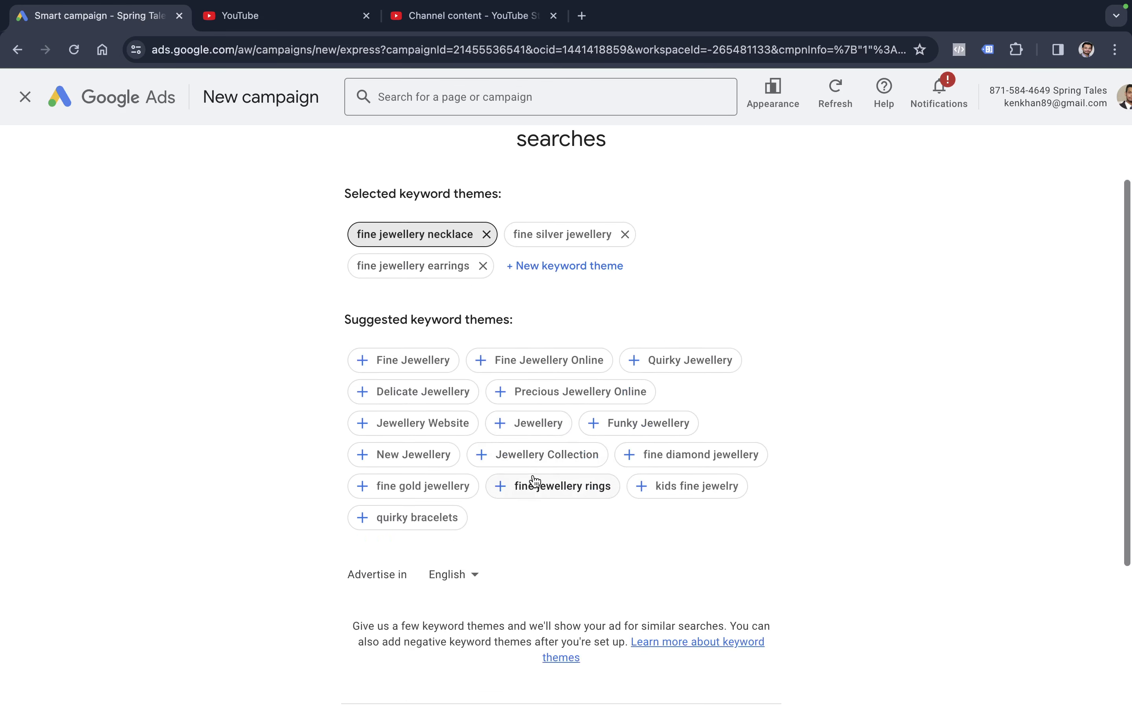
{"action": "scroll", "coordinate": [536, 482], "scroll_direction": "down", "scroll_amount": 2}
{"action": "scroll", "coordinate": [534, 477], "scroll_direction": "up", "scroll_amount": 4}
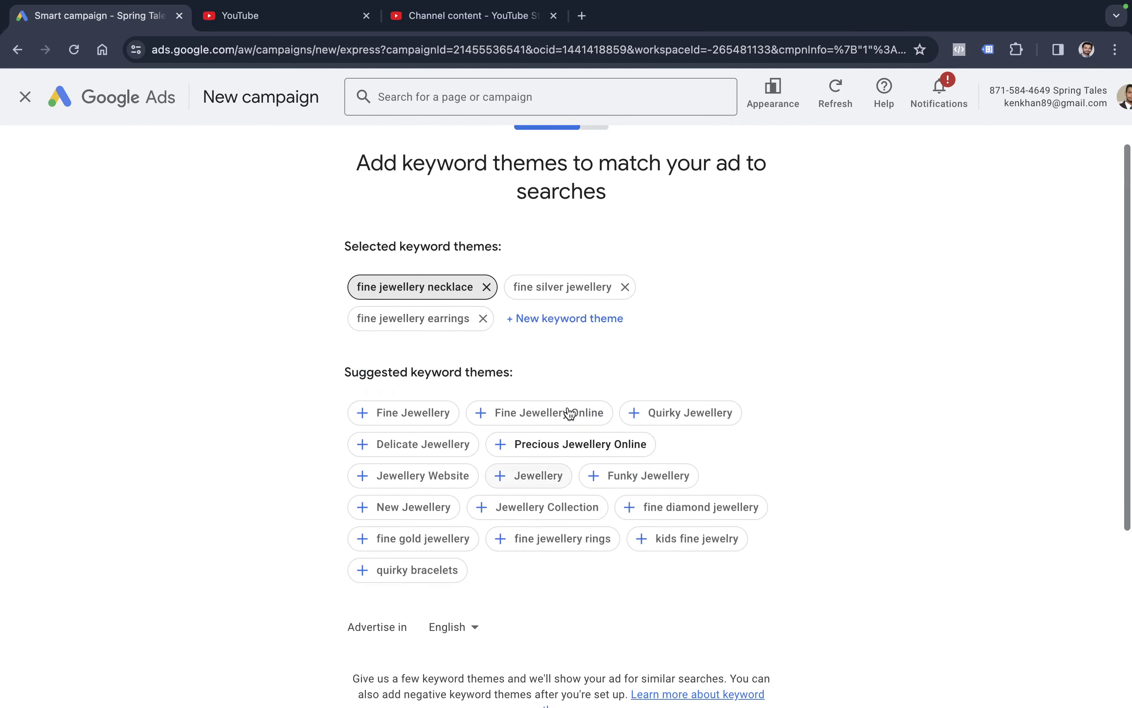
{"action": "left_click", "coordinate": [564, 331]}
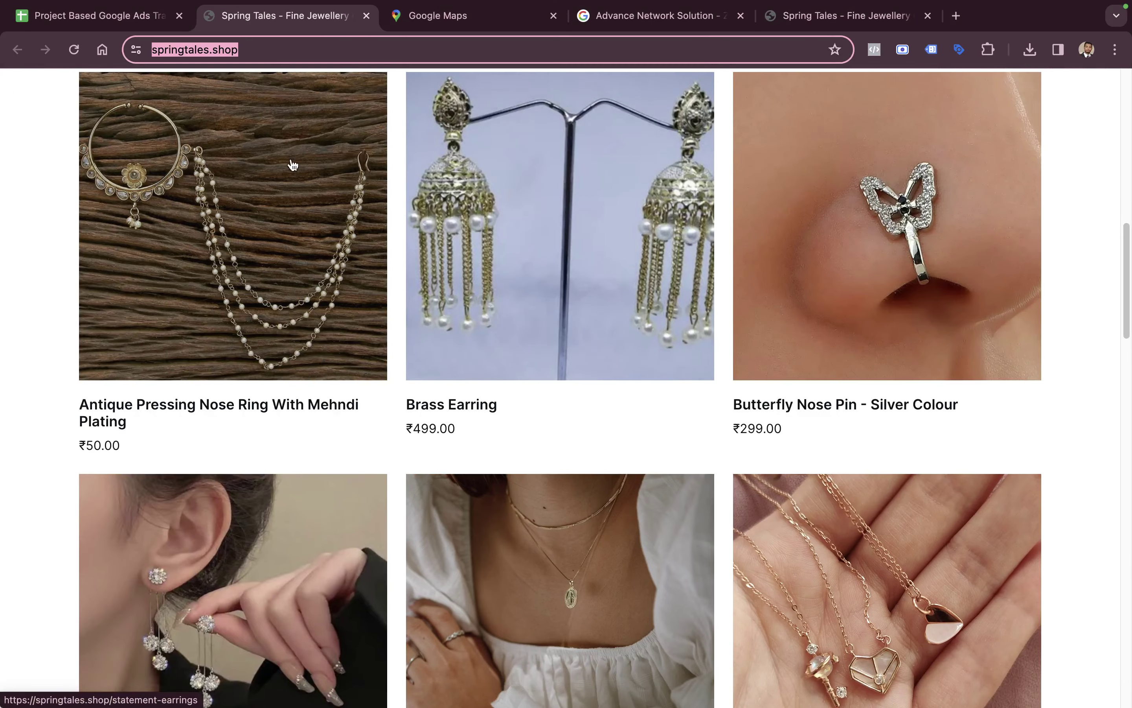
{"action": "scroll", "coordinate": [295, 187], "scroll_direction": "up", "scroll_amount": 15}
{"action": "scroll", "coordinate": [295, 195], "scroll_direction": "down", "scroll_amount": 2}
{"action": "left_click_drag", "start_coordinate": [84, 366], "coordinate": [529, 425]}
{"action": "key", "text": "super+c"}
{"action": "key", "text": "ctrl+Right"}
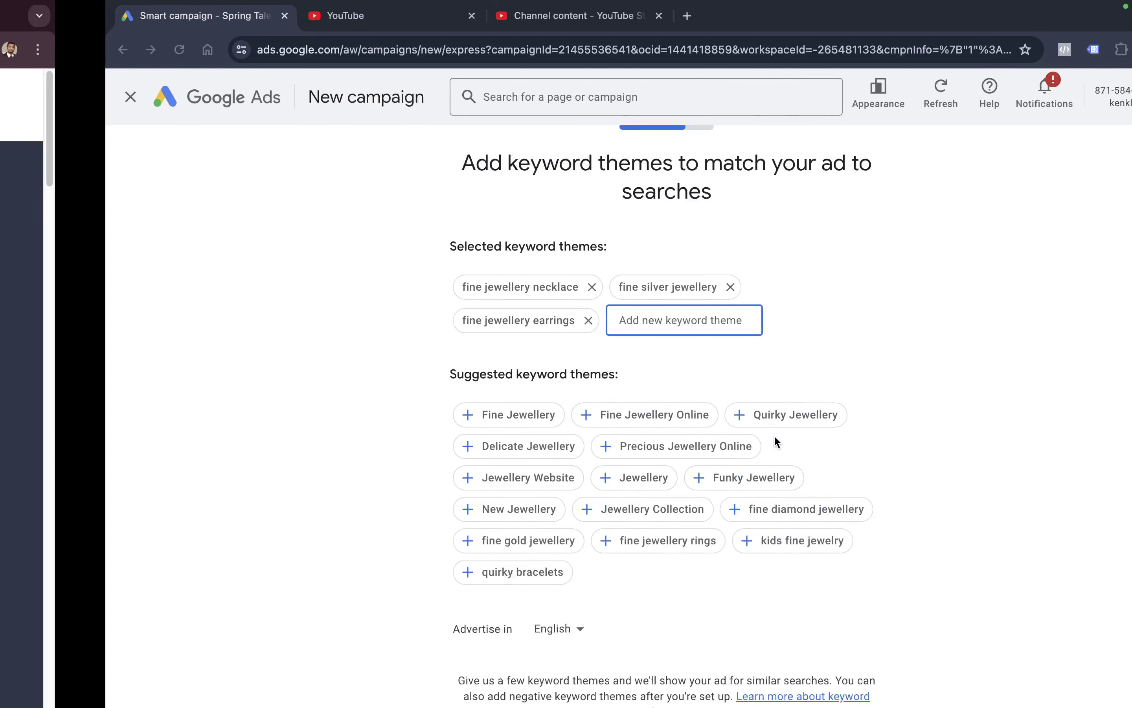
{"action": "key", "text": "super+v"}
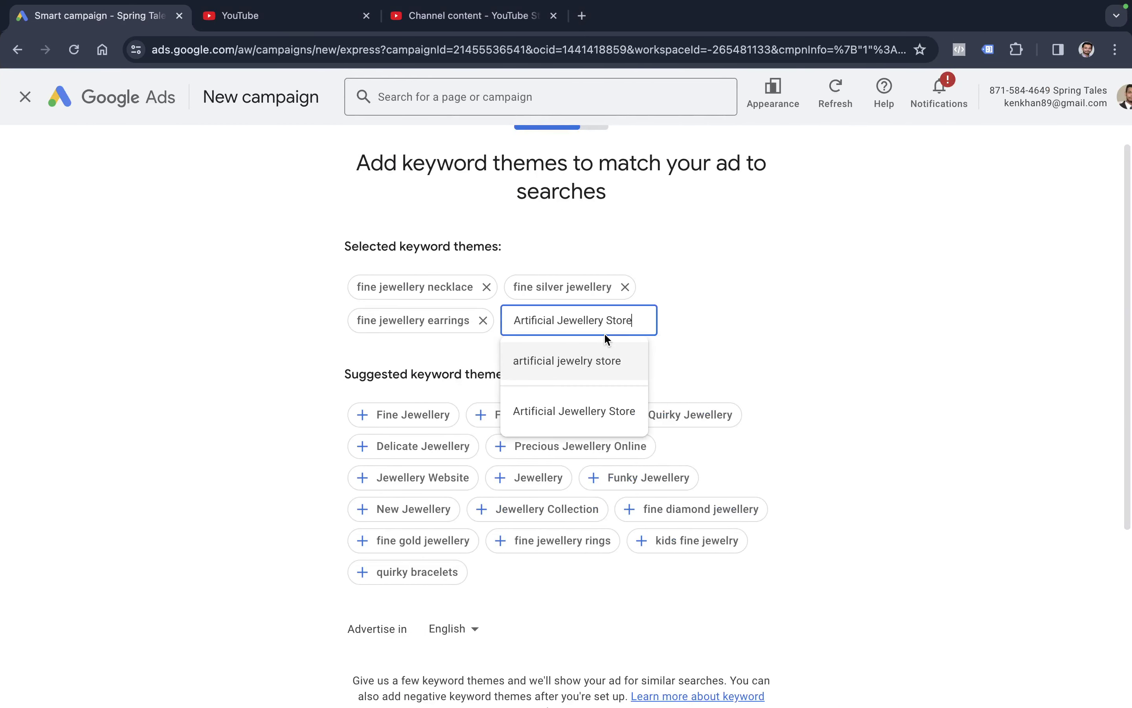
{"action": "key", "text": "Return"}
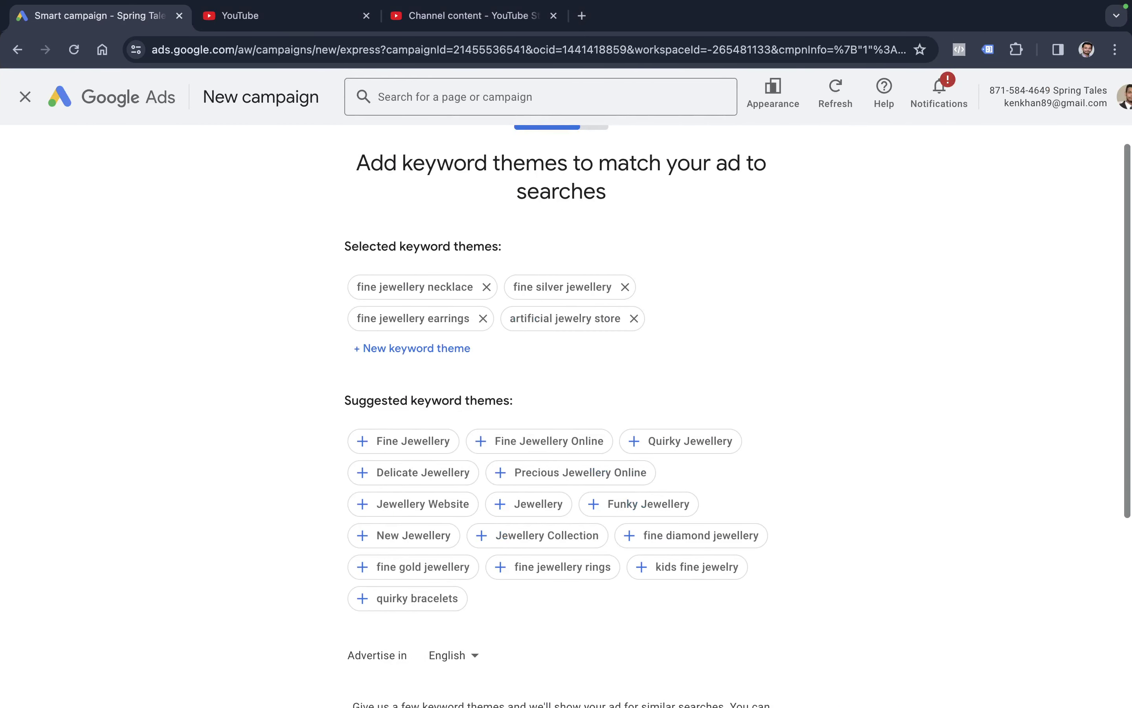
- Remove the fine jewellery necklace, fine silver jewellery and fine jewellery earrings themes, and continue to the ad locations
{"action": "left_click", "coordinate": [487, 287]}
{"action": "left_click", "coordinate": [469, 287]}
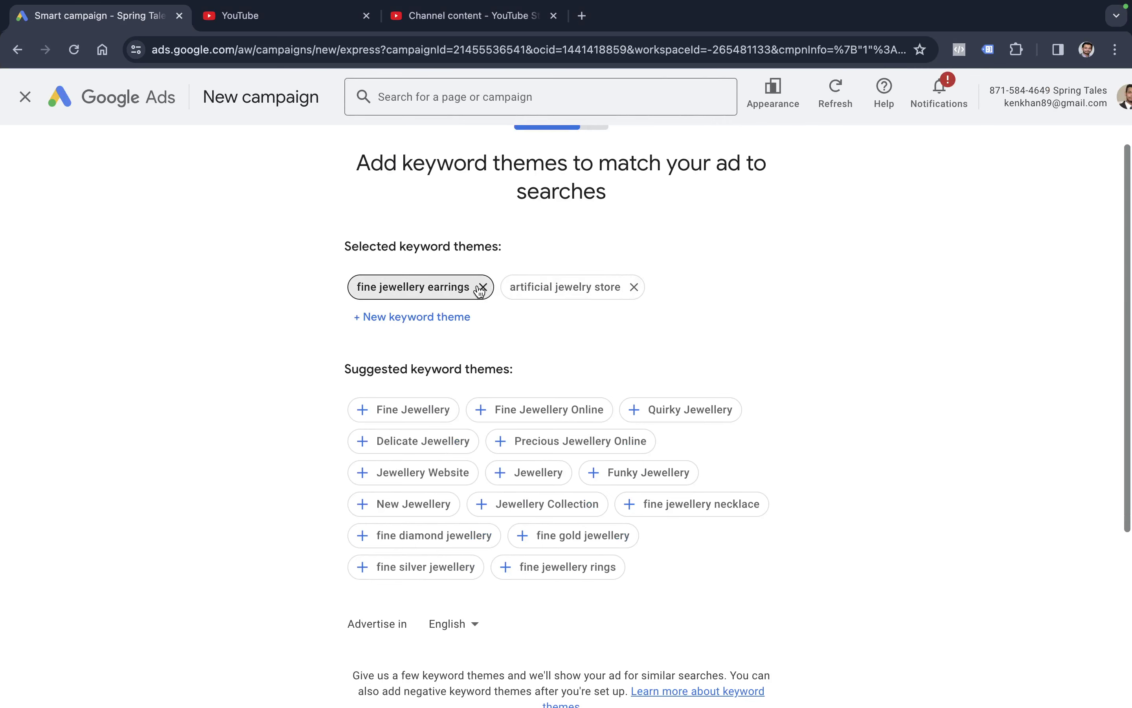
{"action": "left_click", "coordinate": [483, 288]}
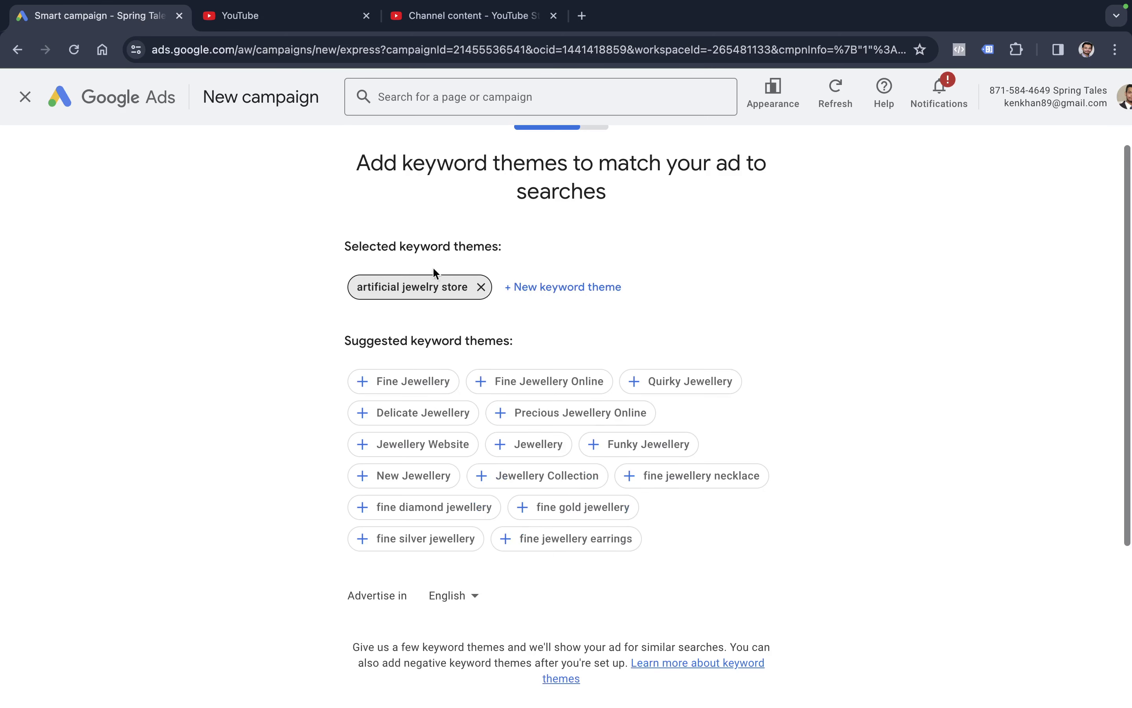
{"action": "scroll", "coordinate": [571, 361], "scroll_direction": "down", "scroll_amount": 5}
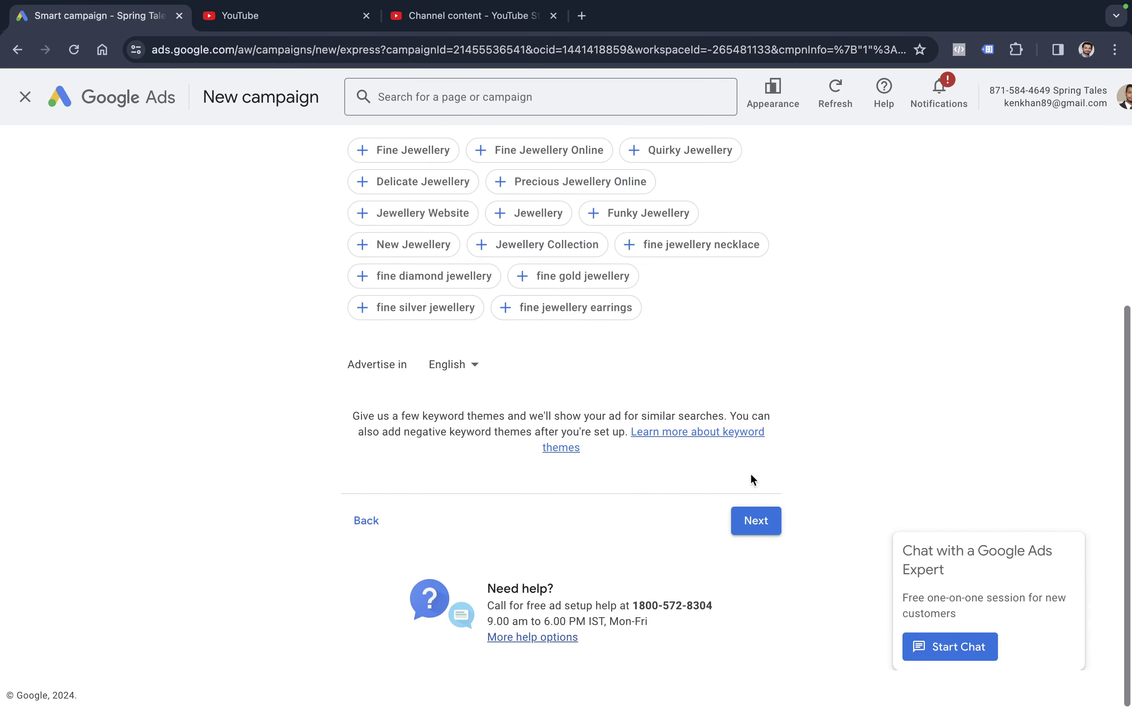
{"action": "left_click", "coordinate": [769, 521]}
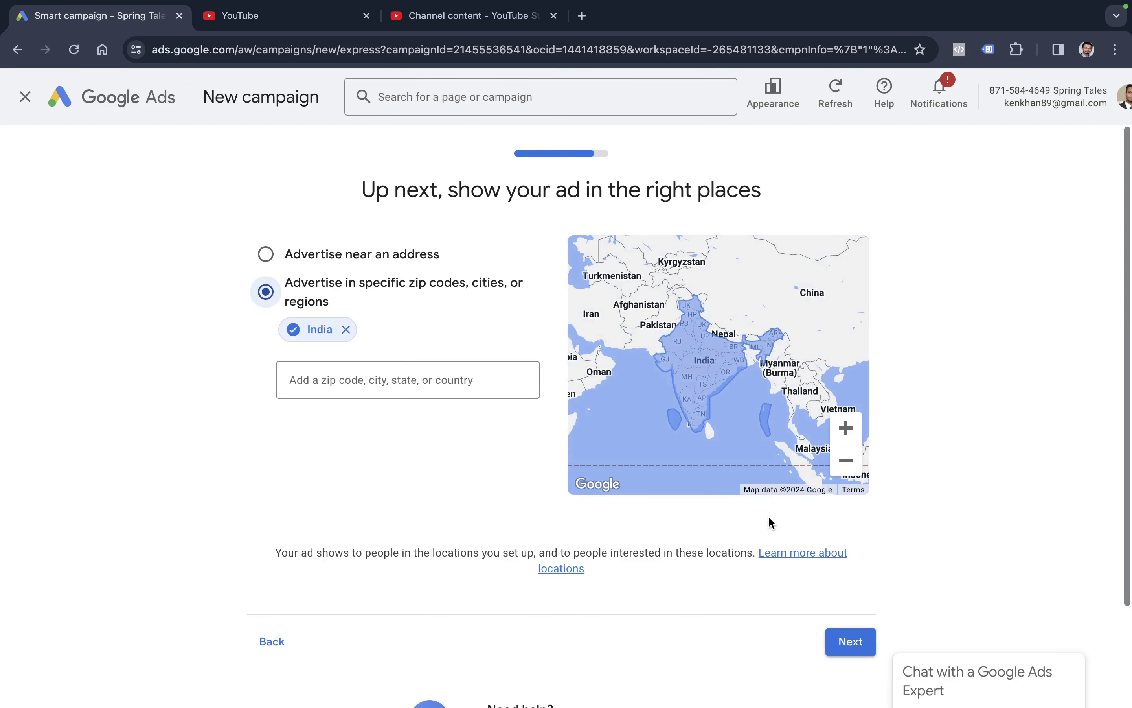
- Switch the location targeting to advertising near an address and reduce the radius to 5 km
{"action": "left_click", "coordinate": [352, 256]}
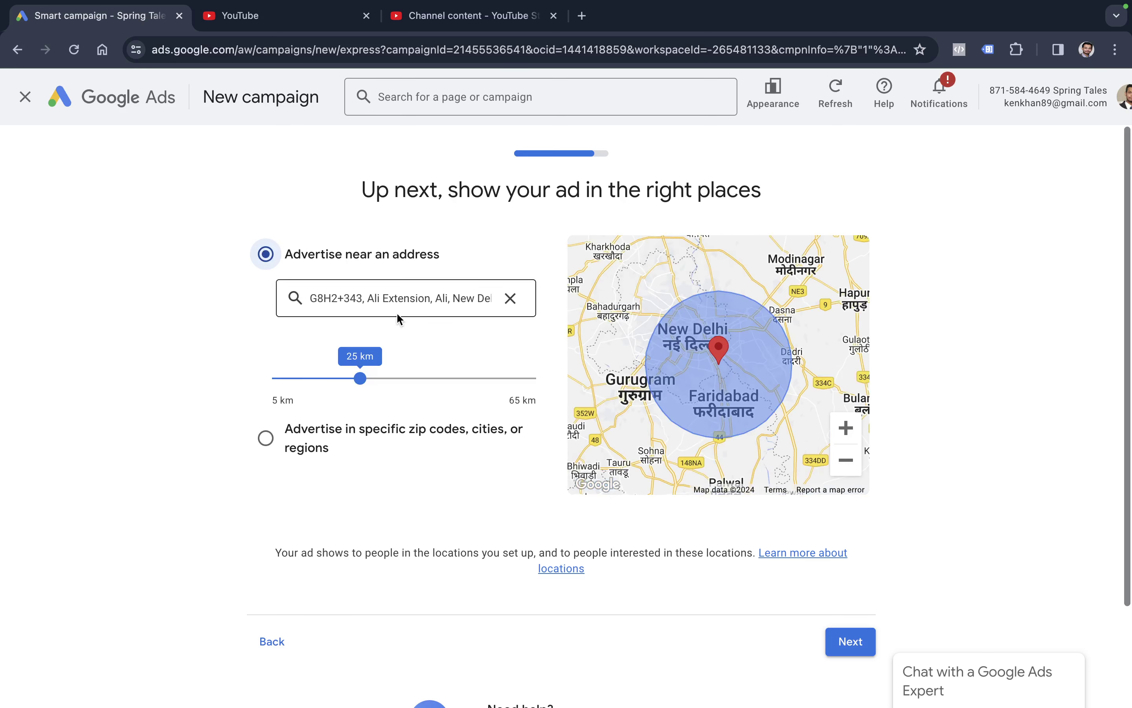
{"action": "left_click_drag", "start_coordinate": [356, 378], "coordinate": [295, 383]}
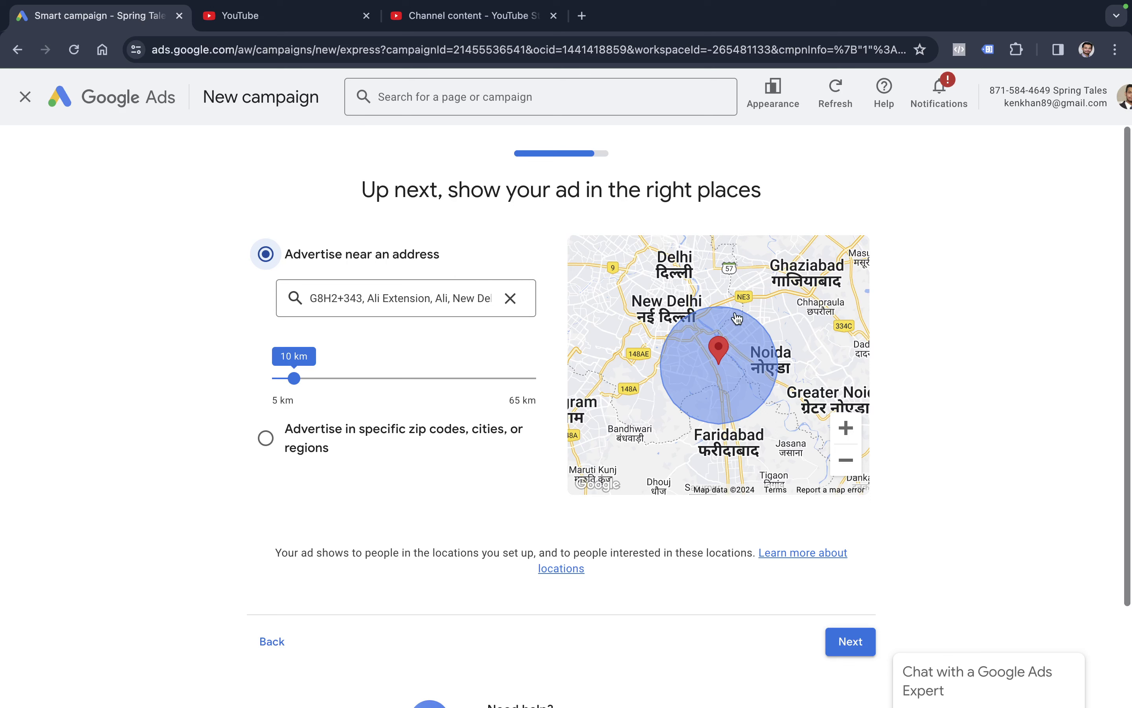
{"action": "left_click_drag", "start_coordinate": [298, 389], "coordinate": [232, 386]}
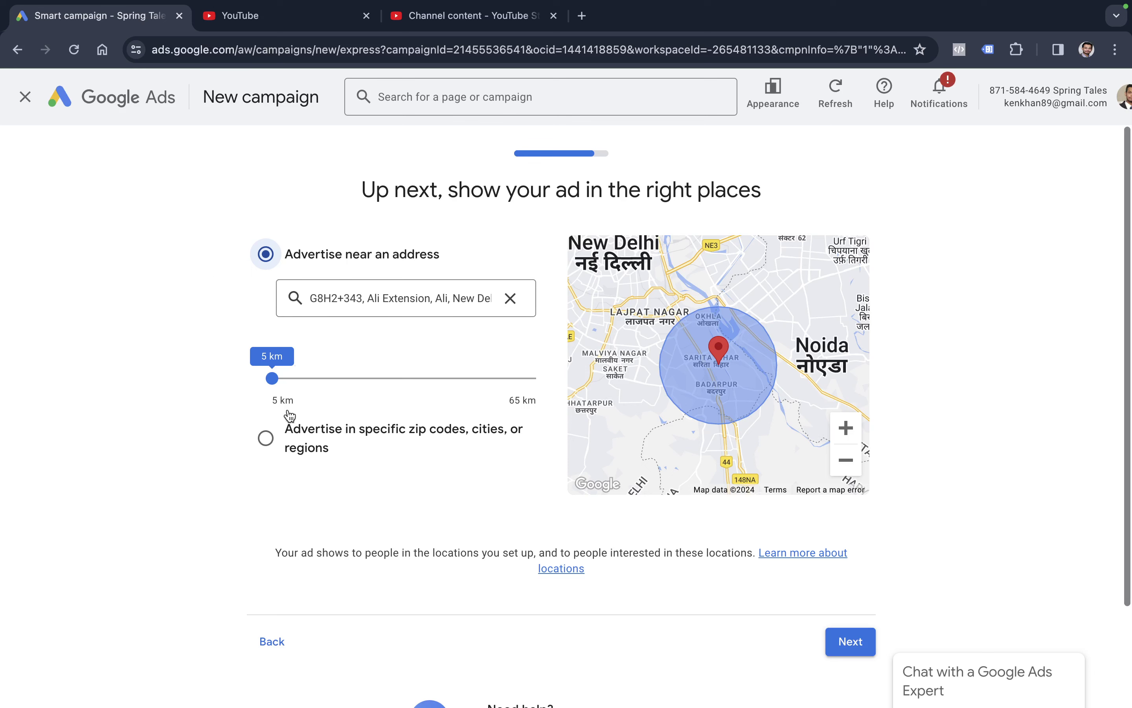
- Continue to the budget stage, enter a custom budget of ₹100 daily average, and proceed to the campaign review
{"action": "left_click", "coordinate": [851, 636]}
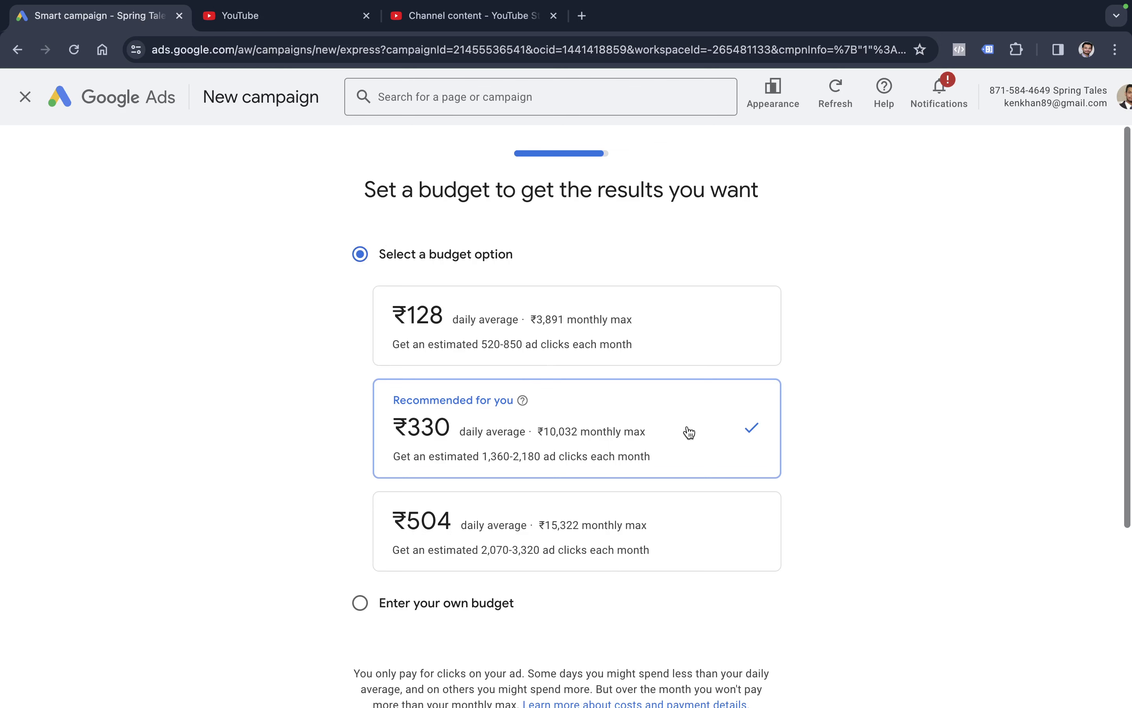
{"action": "scroll", "coordinate": [580, 421], "scroll_direction": "down", "scroll_amount": 3}
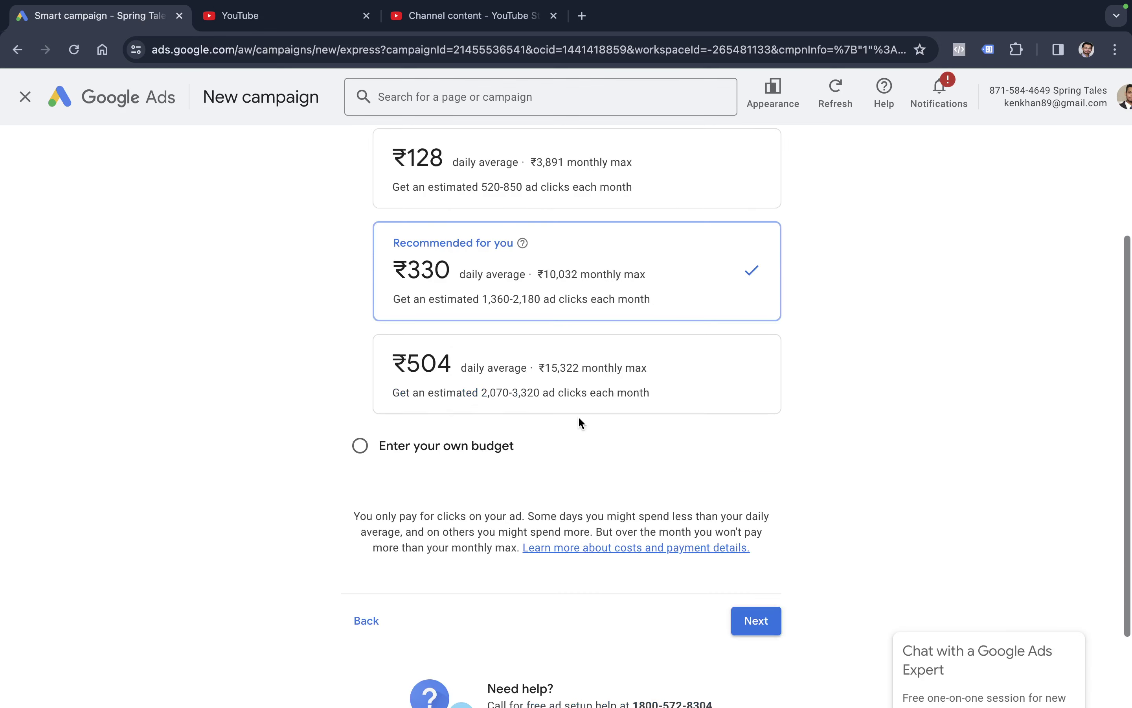
{"action": "left_click", "coordinate": [428, 453]}
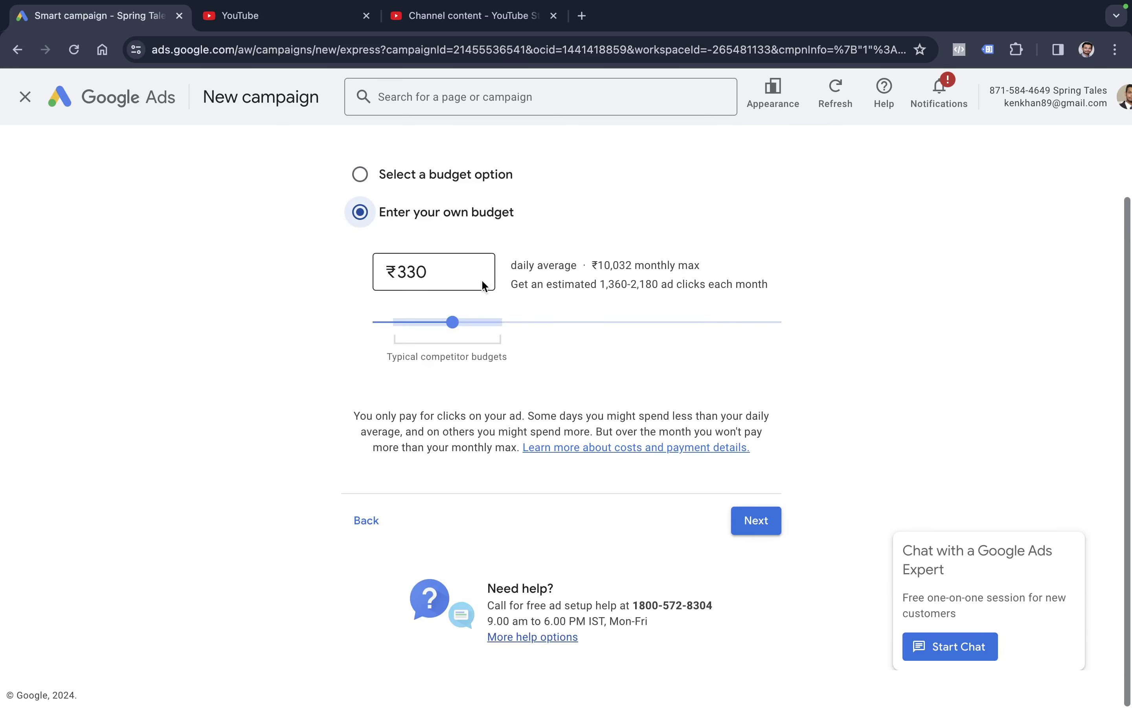
{"action": "left_click_drag", "start_coordinate": [453, 322], "coordinate": [918, 335]}
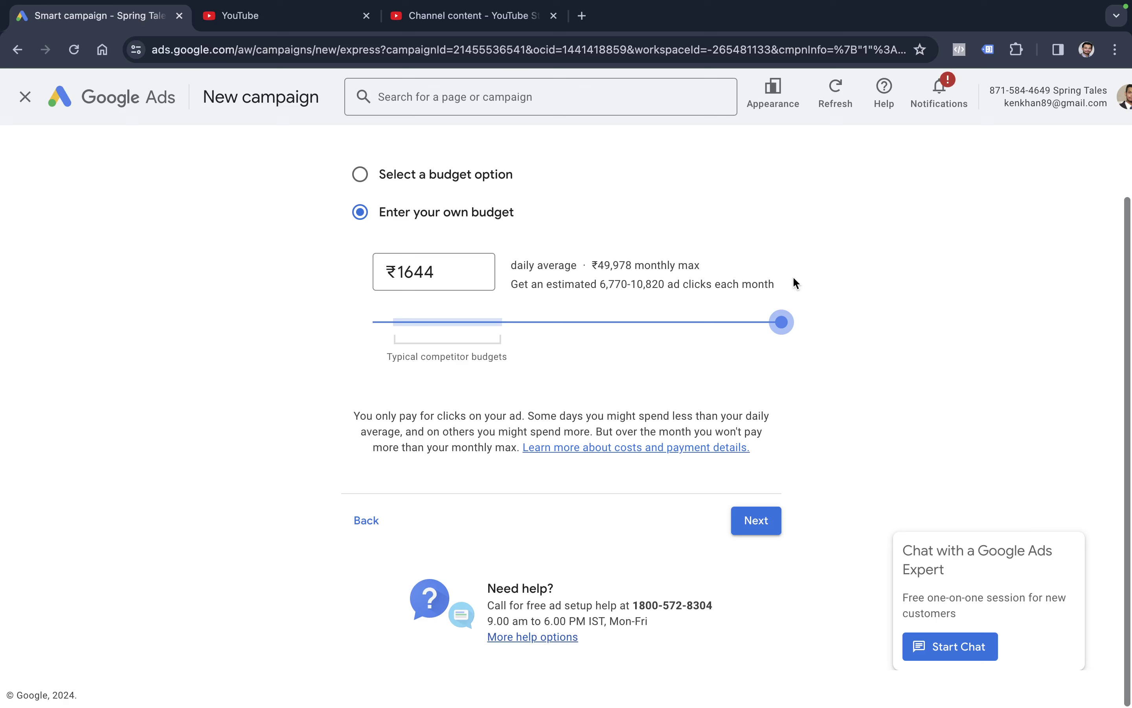
{"action": "scroll", "coordinate": [793, 278], "scroll_direction": "up", "scroll_amount": 2}
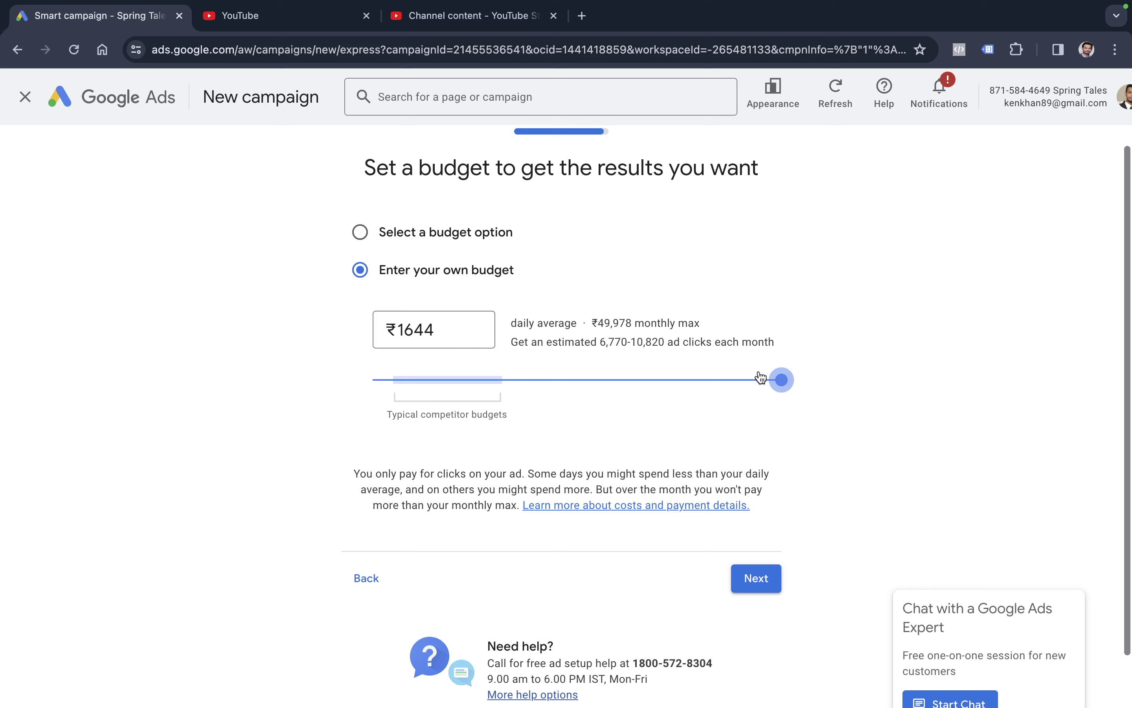
{"action": "left_click_drag", "start_coordinate": [781, 378], "coordinate": [396, 354]}
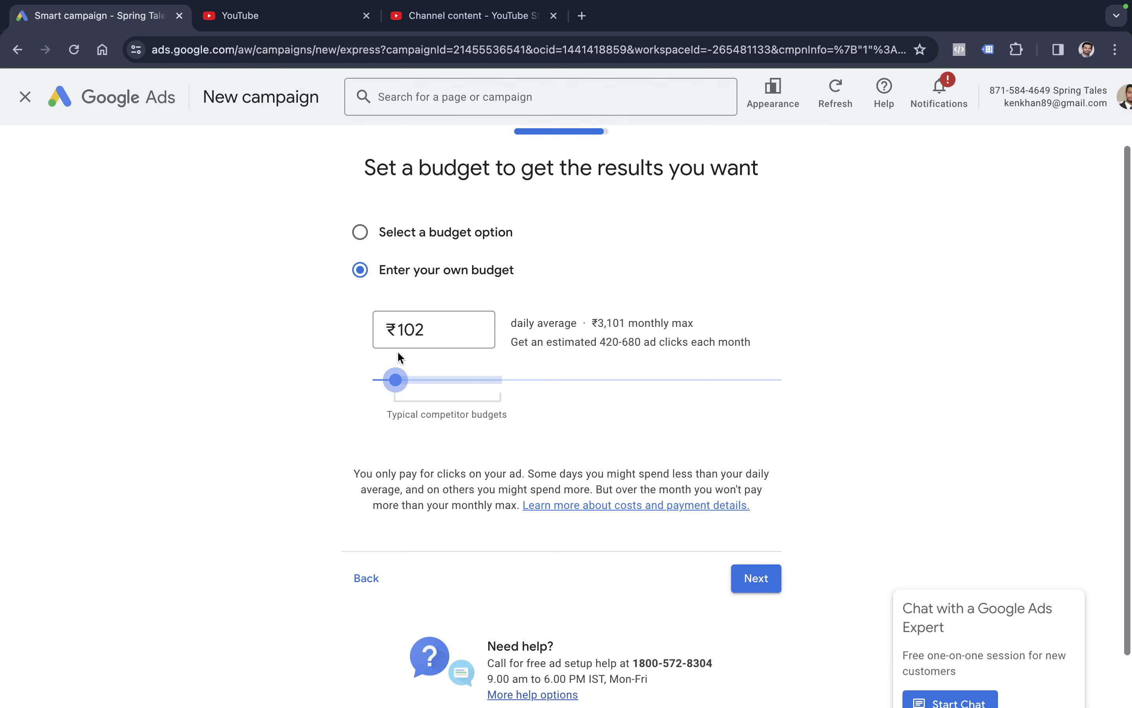
{"action": "left_click", "coordinate": [428, 330]}
{"action": "key", "text": "BackSpace"}
{"action": "type", "text": "0"}
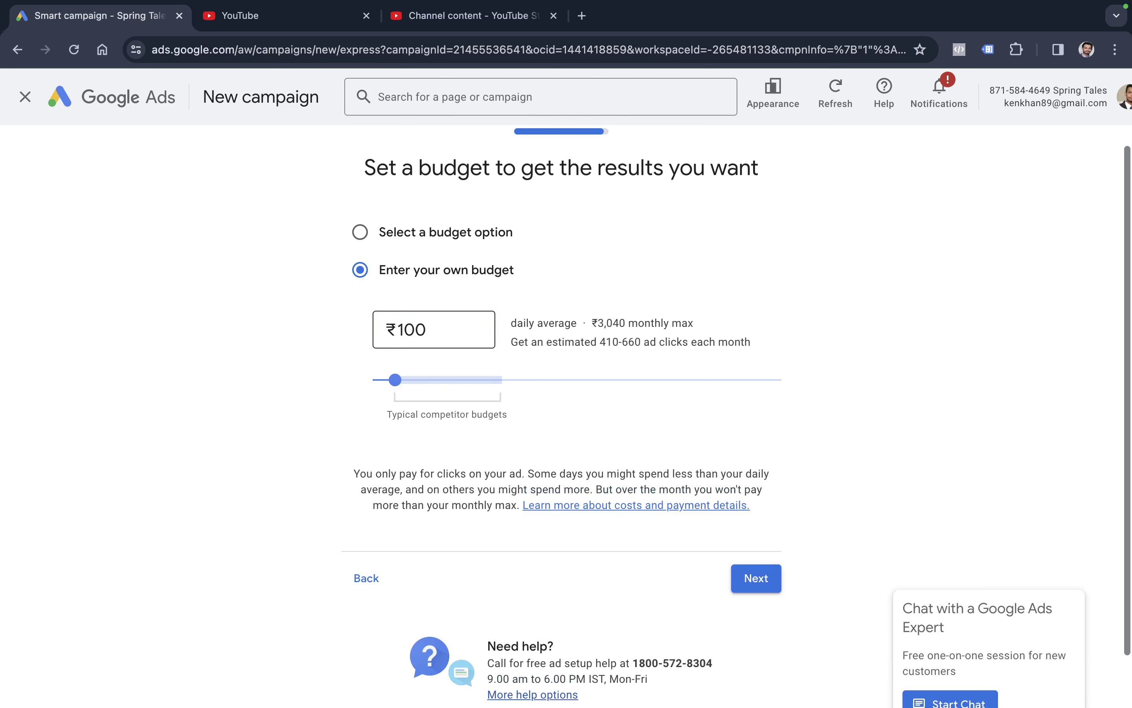
{"action": "scroll", "coordinate": [731, 374], "scroll_direction": "down", "scroll_amount": 2}
{"action": "left_click", "coordinate": [767, 519]}
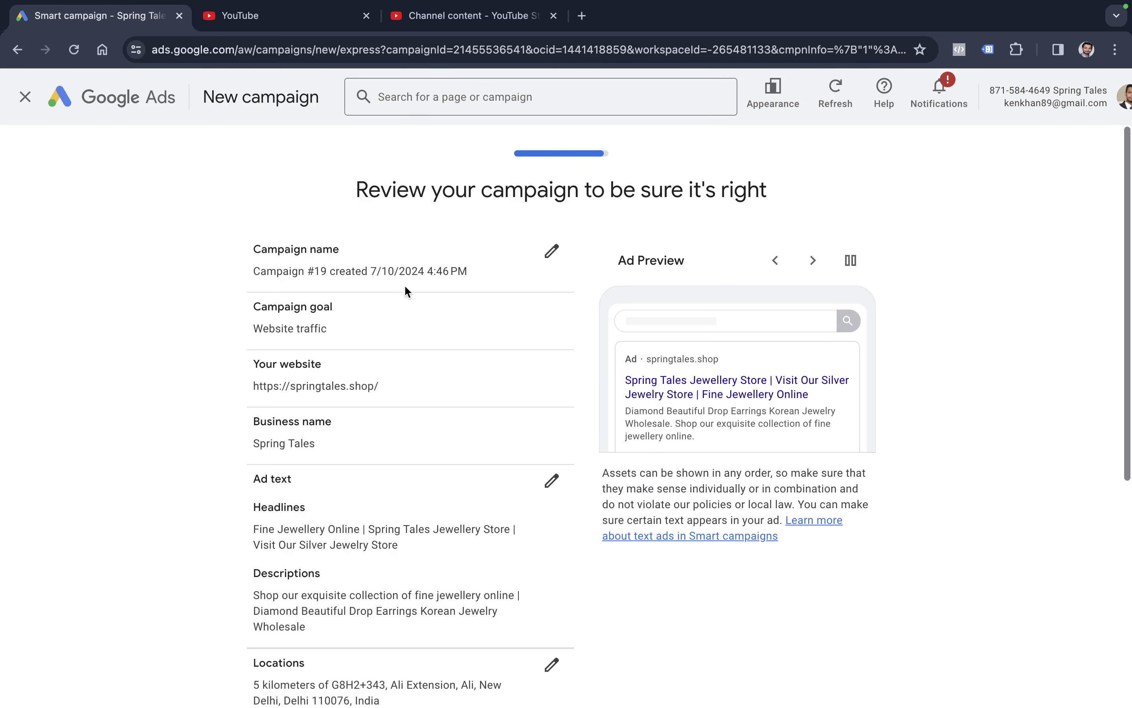
- Rename the campaign as "Springtales Smart Campaign 2024" and save the name
{"action": "left_click", "coordinate": [551, 251]}
{"action": "left_click", "coordinate": [545, 386]}
{"action": "key", "text": "super+a"}
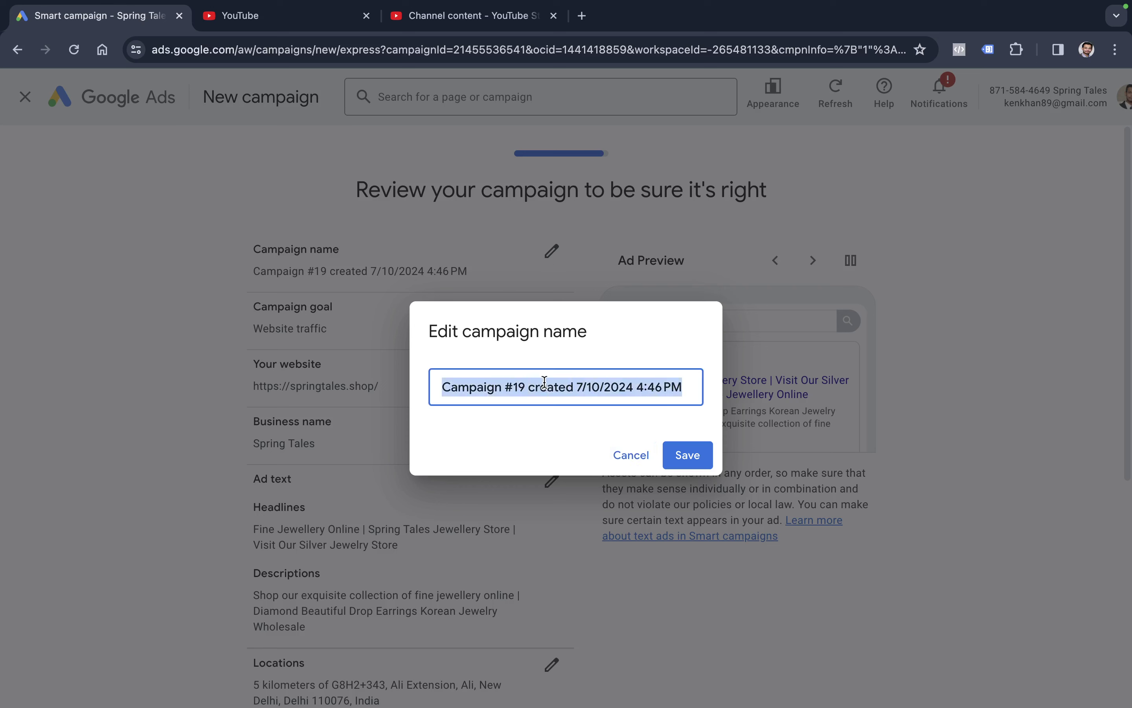
{"action": "type", "text": "Springtales Sma"}
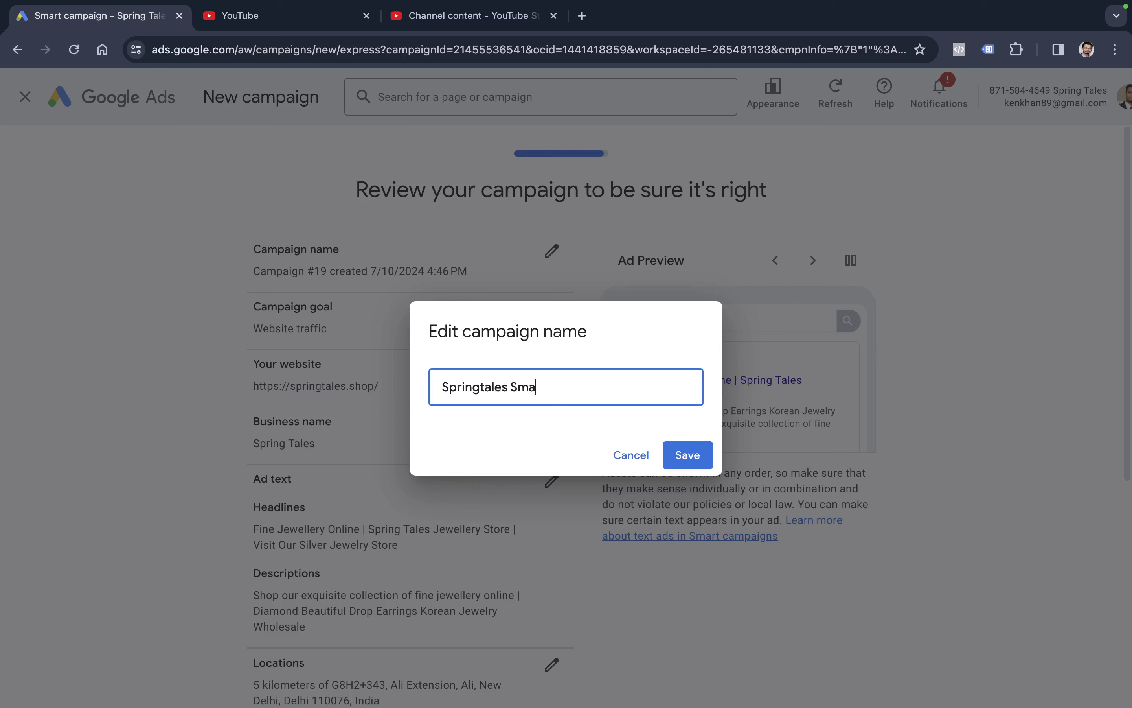
{"action": "type", "text": "rt Campaign "}
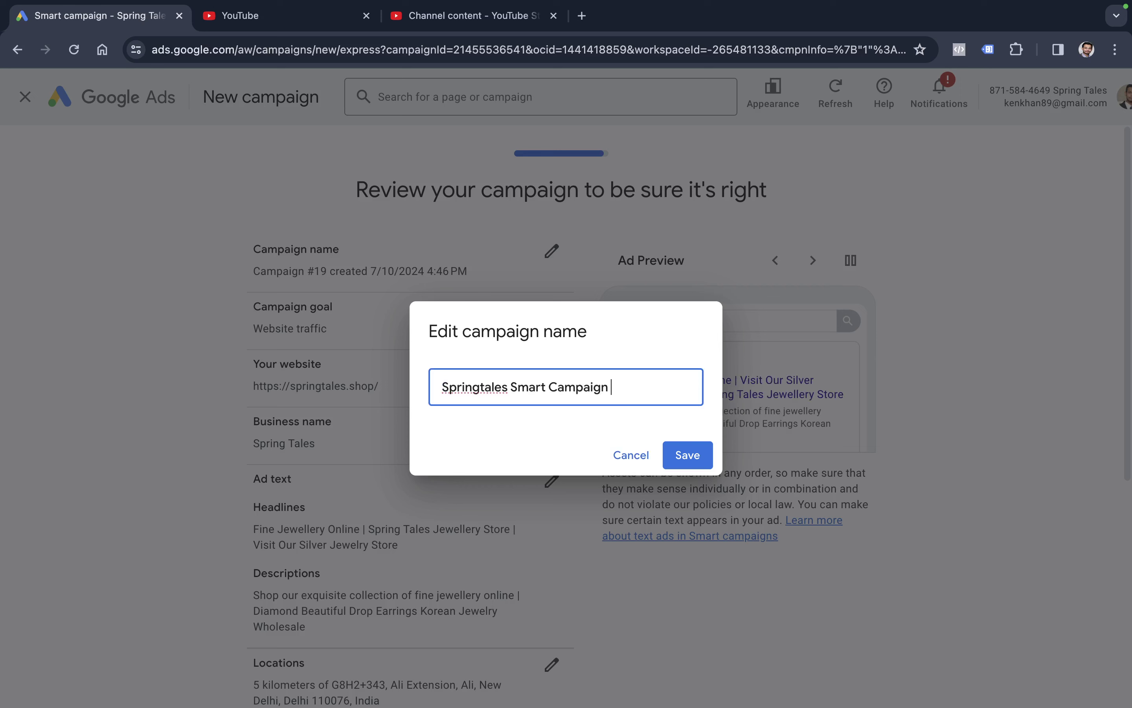
{"action": "type", "text": "2024"}
{"action": "left_click", "coordinate": [684, 453]}
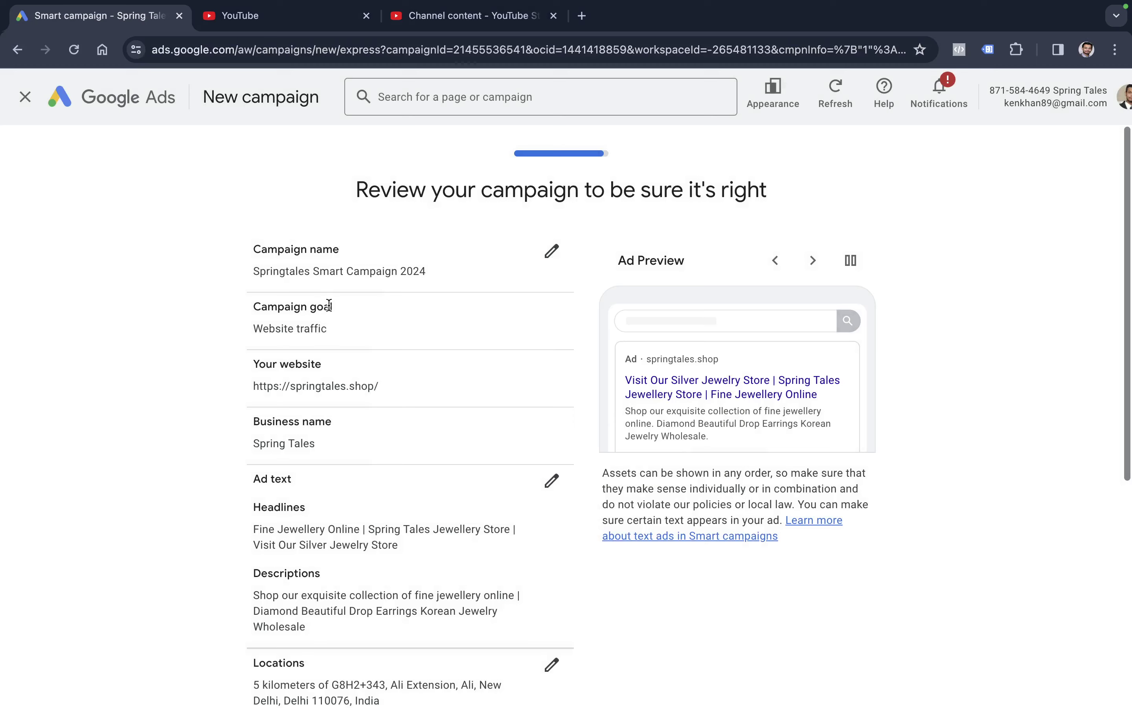
- Review the campaign's ad text, locations, keyword themes and budget, and continue to the Google tag installation
{"action": "scroll", "coordinate": [573, 354], "scroll_direction": "down", "scroll_amount": 6}
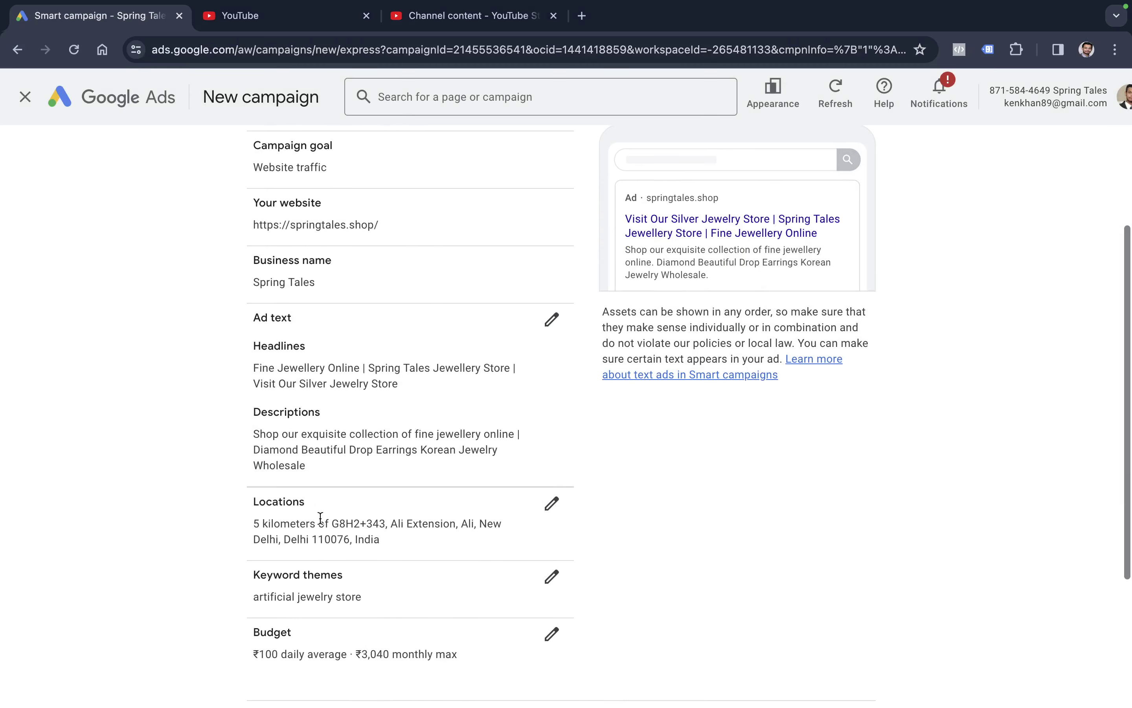
{"action": "scroll", "coordinate": [427, 456], "scroll_direction": "down", "scroll_amount": 1}
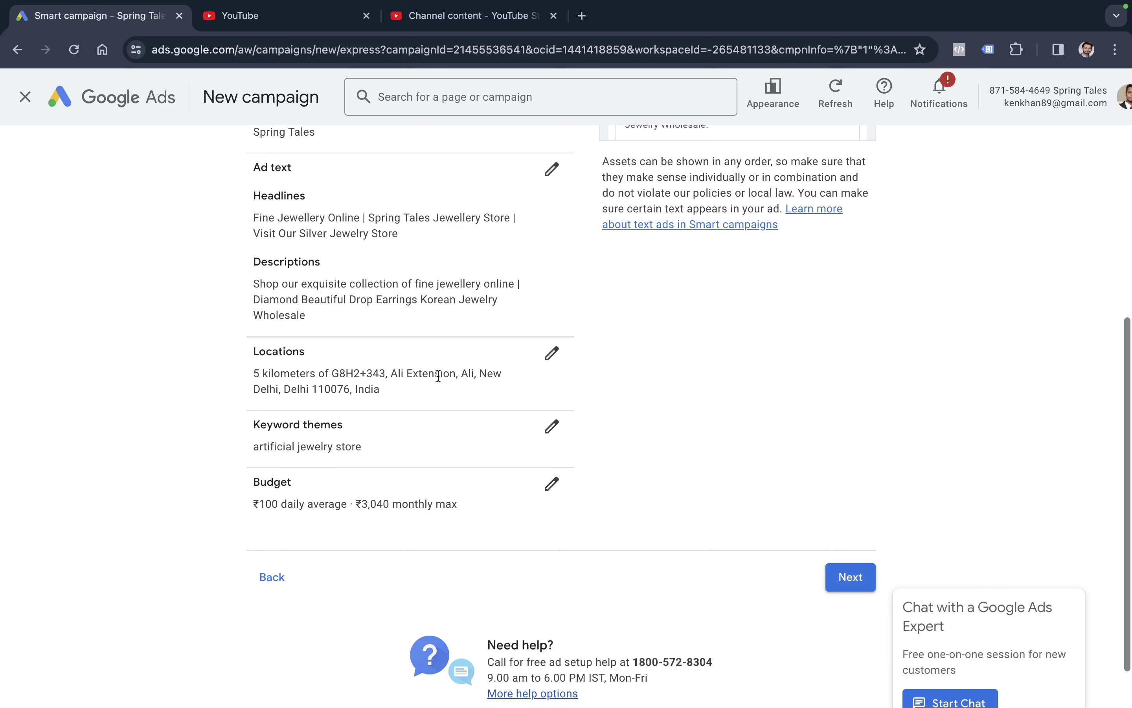
{"action": "scroll", "coordinate": [428, 397], "scroll_direction": "down", "scroll_amount": 1}
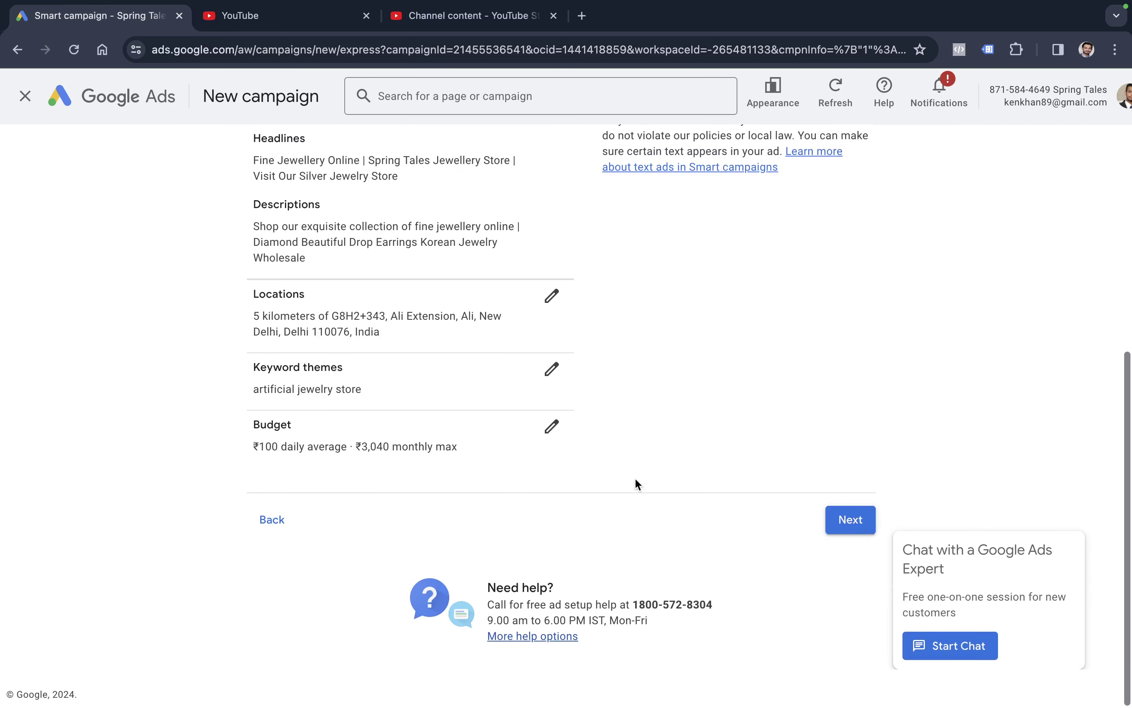
{"action": "left_click", "coordinate": [862, 517]}
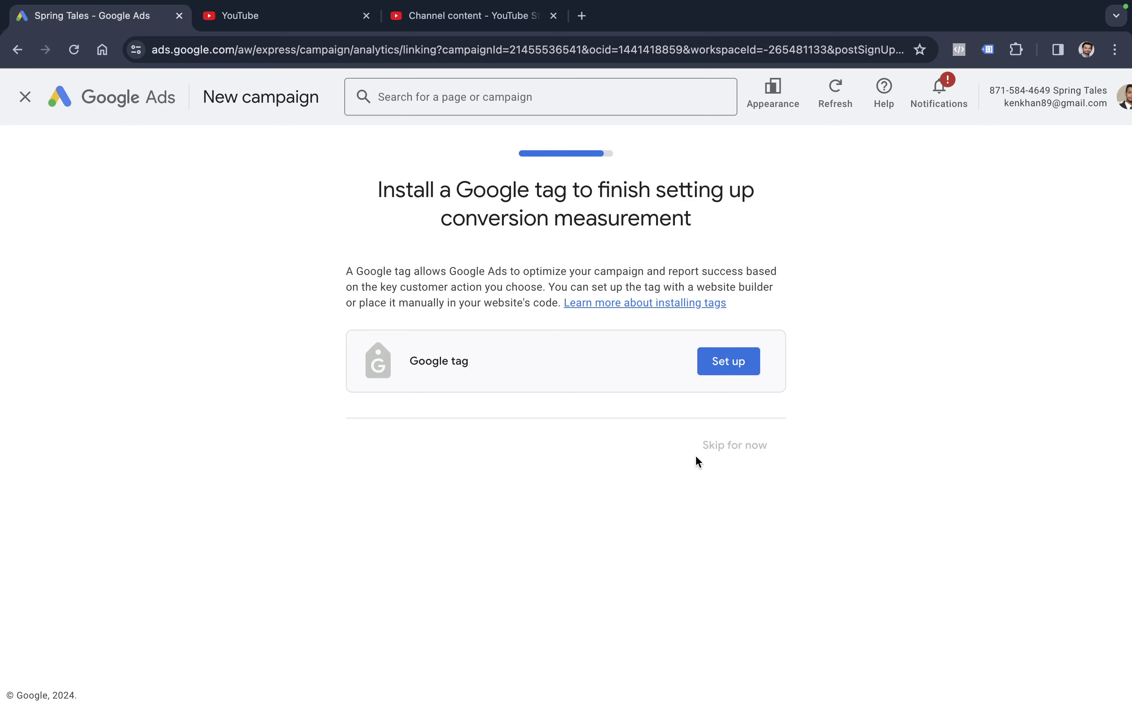
- Test the Google tag installation on the website, close the tag setup, and skip it for now
{"action": "left_click", "coordinate": [724, 369]}
{"action": "left_click", "coordinate": [730, 367]}
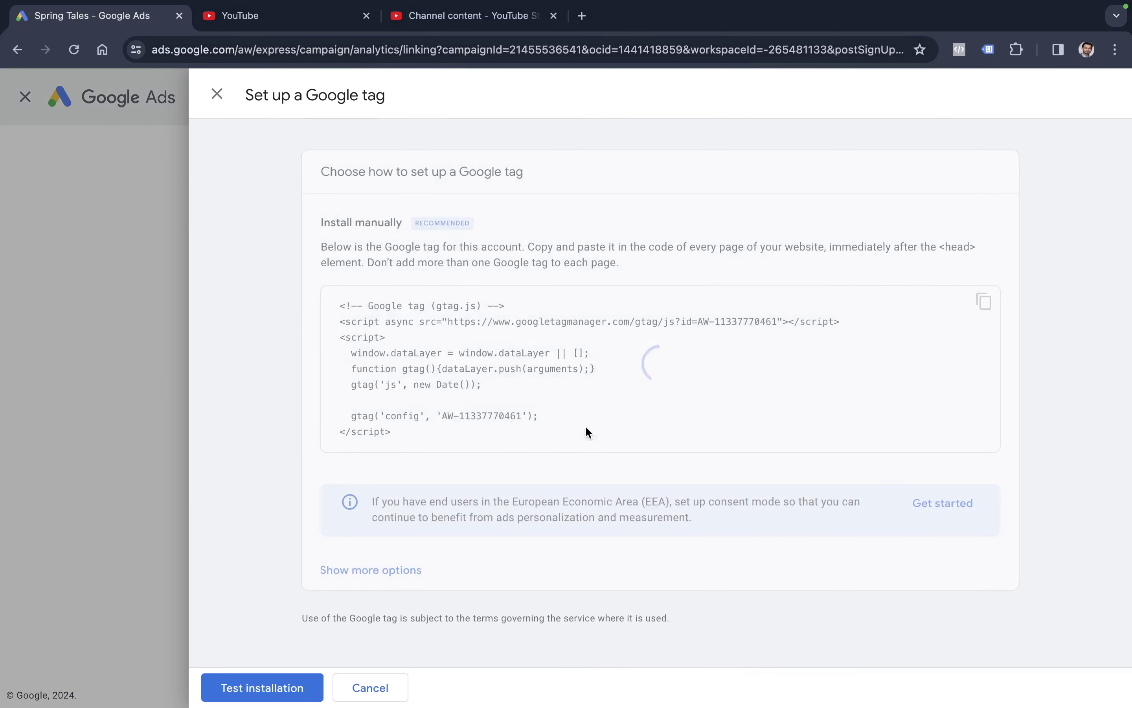
{"action": "left_click", "coordinate": [290, 686]}
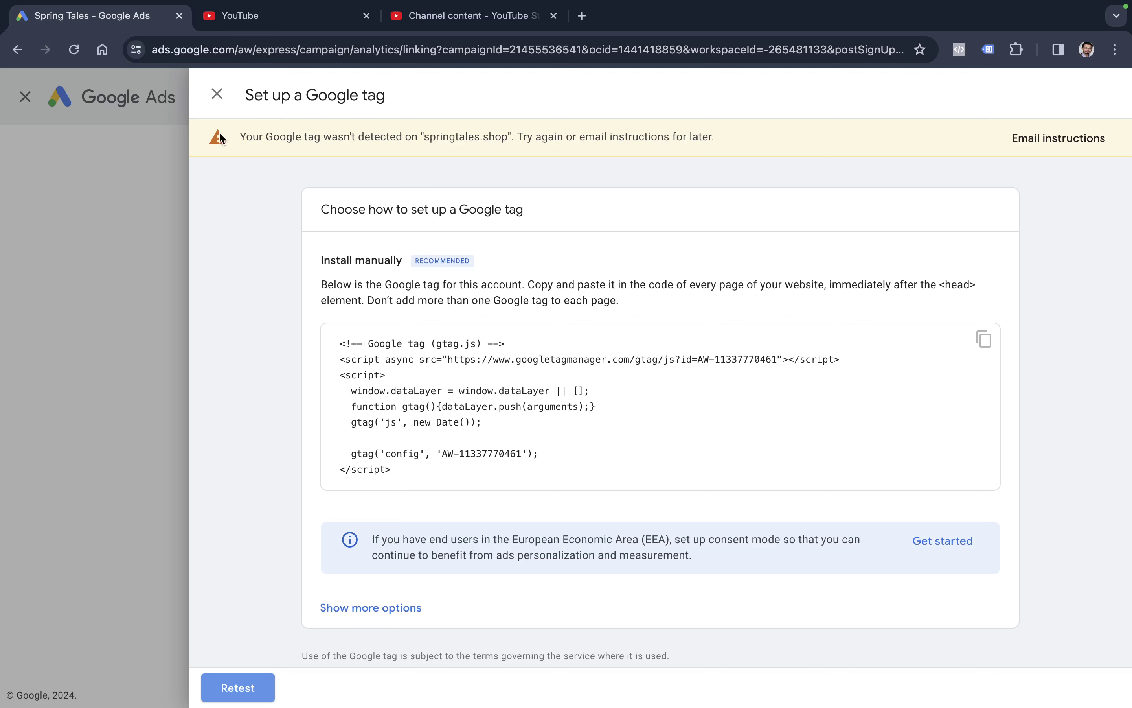
{"action": "left_click", "coordinate": [217, 94]}
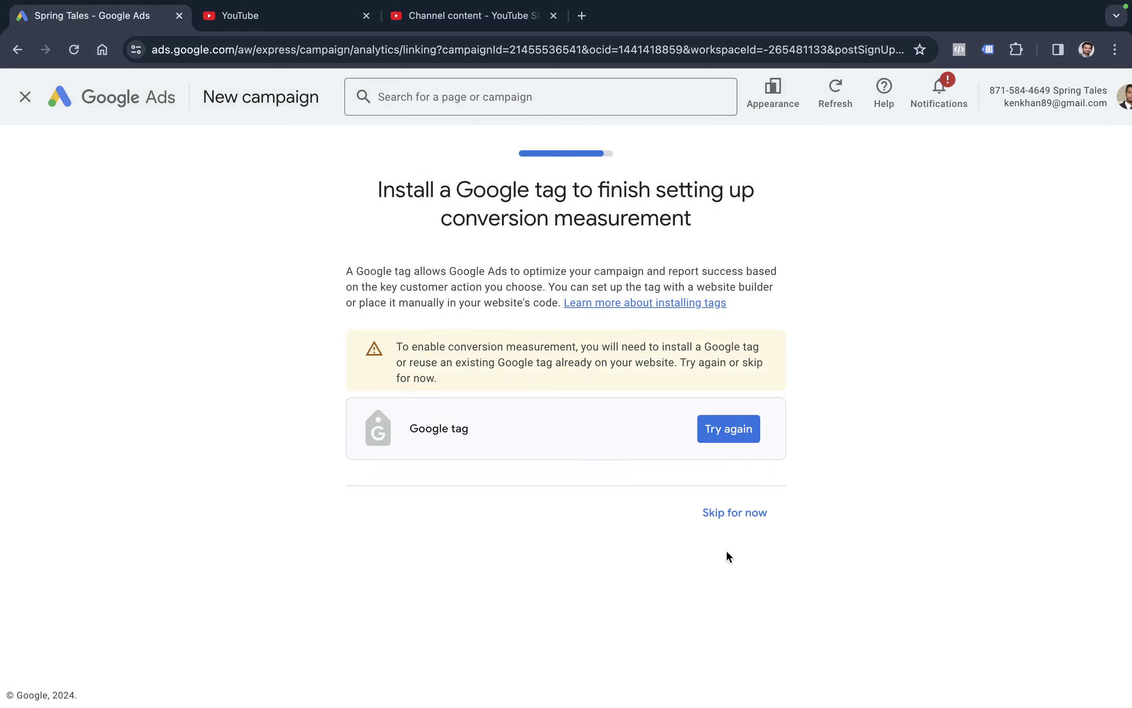
{"action": "left_click", "coordinate": [746, 524]}
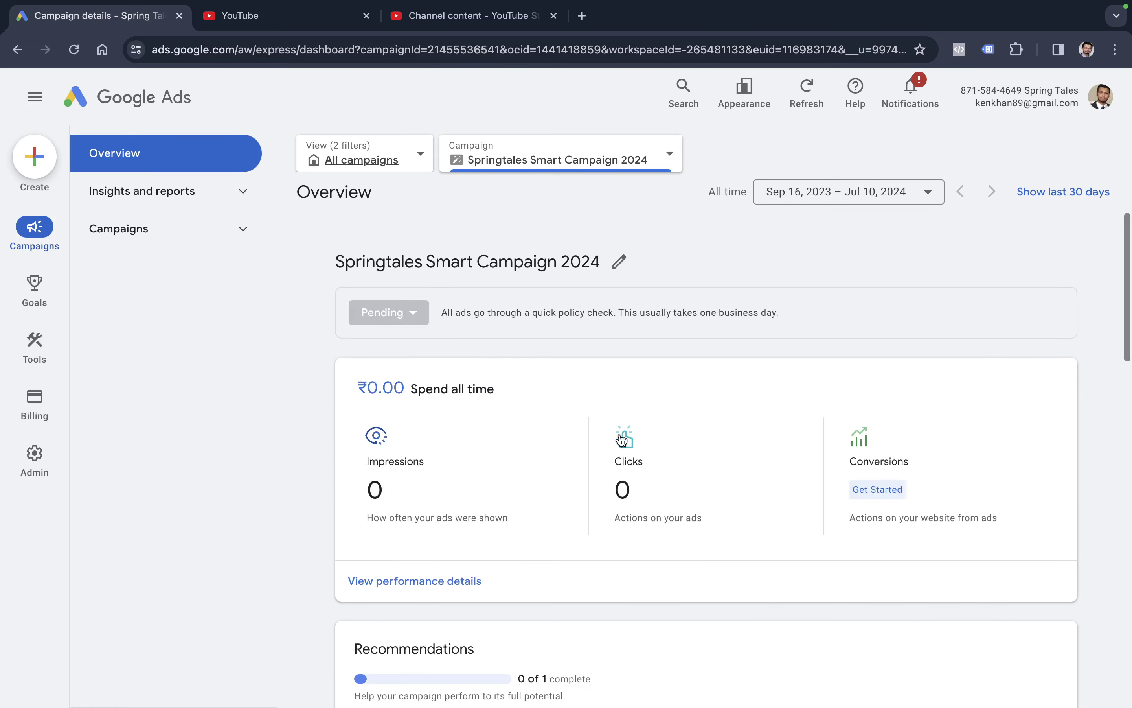
- Open the ad text, images and landing page settings from the campaign overview and examine the image options
{"action": "scroll", "coordinate": [638, 479], "scroll_direction": "down", "scroll_amount": 3}
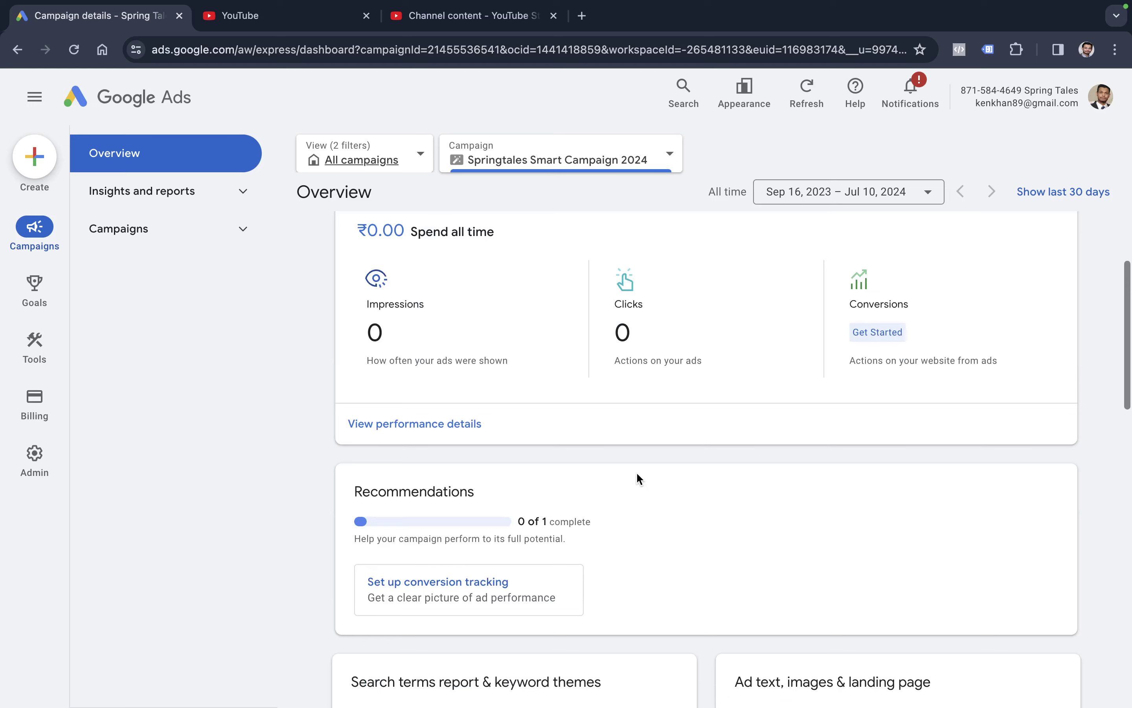
{"action": "scroll", "coordinate": [638, 477], "scroll_direction": "down", "scroll_amount": 7}
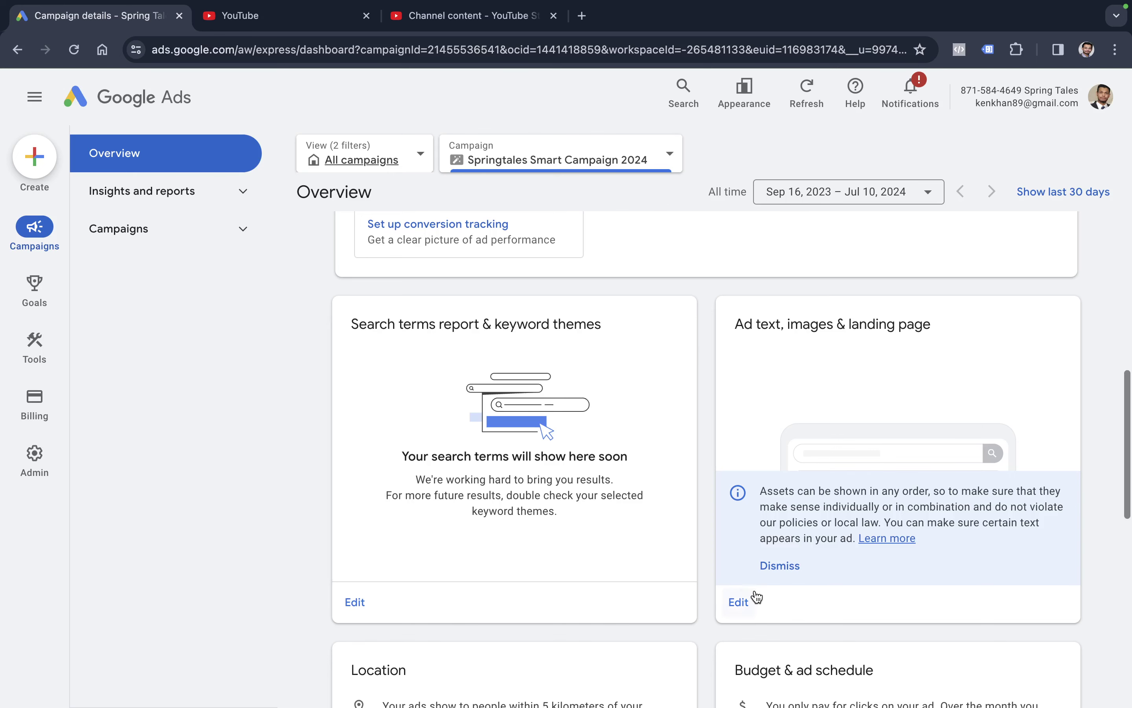
{"action": "left_click", "coordinate": [748, 601]}
{"action": "left_click", "coordinate": [478, 316]}
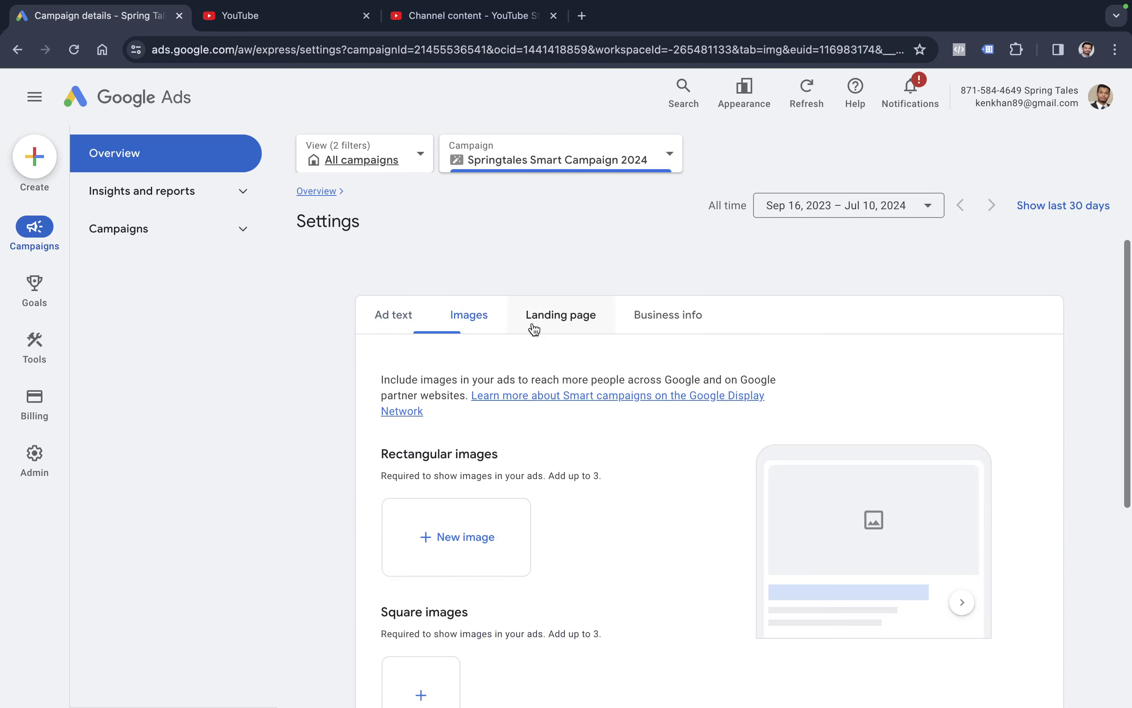
{"action": "scroll", "coordinate": [536, 526], "scroll_direction": "down", "scroll_amount": 4}
{"action": "scroll", "coordinate": [536, 525], "scroll_direction": "up", "scroll_amount": 5}
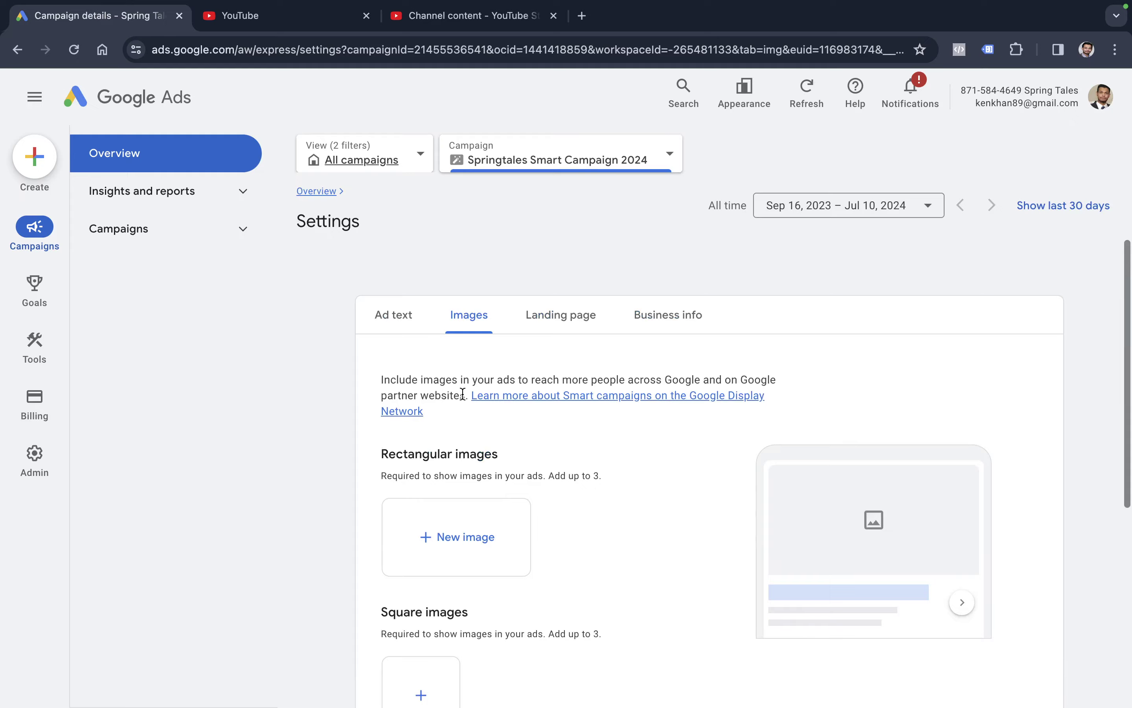
{"action": "scroll", "coordinate": [462, 590], "scroll_direction": "down", "scroll_amount": 8}
{"action": "scroll", "coordinate": [480, 538], "scroll_direction": "up", "scroll_amount": 7}
- Examine the campaign's ad text, landing page and business info settings
{"action": "left_click", "coordinate": [399, 328]}
{"action": "scroll", "coordinate": [440, 482], "scroll_direction": "down", "scroll_amount": 4}
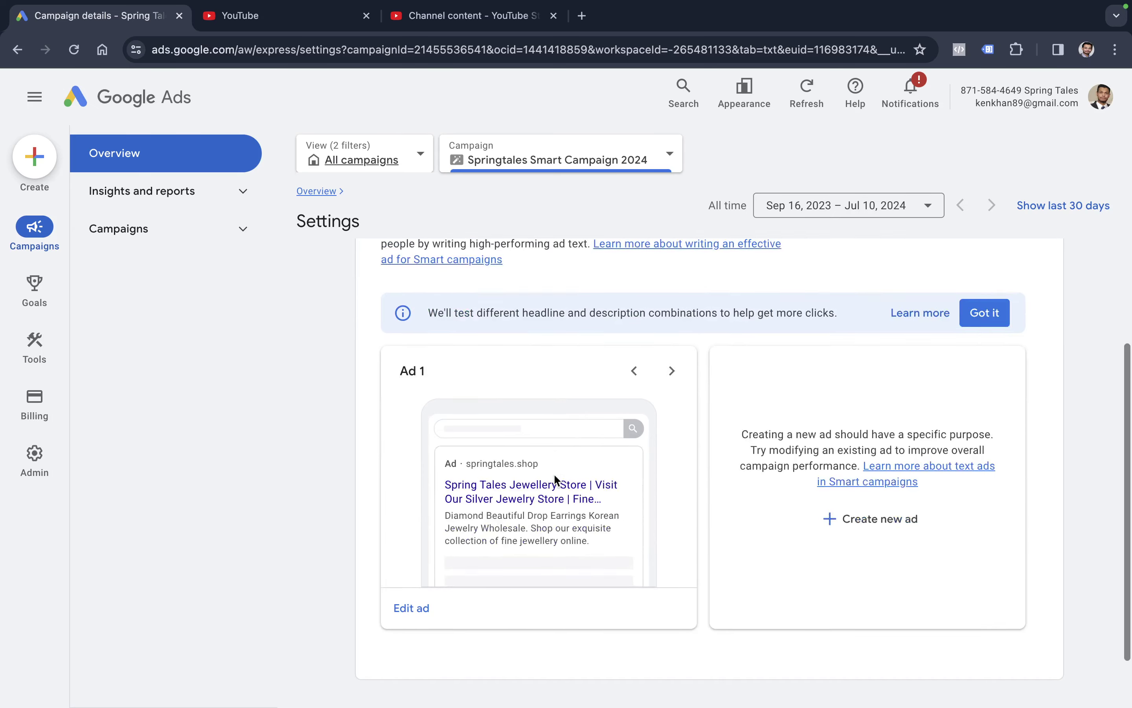
{"action": "scroll", "coordinate": [869, 395], "scroll_direction": "up", "scroll_amount": 3}
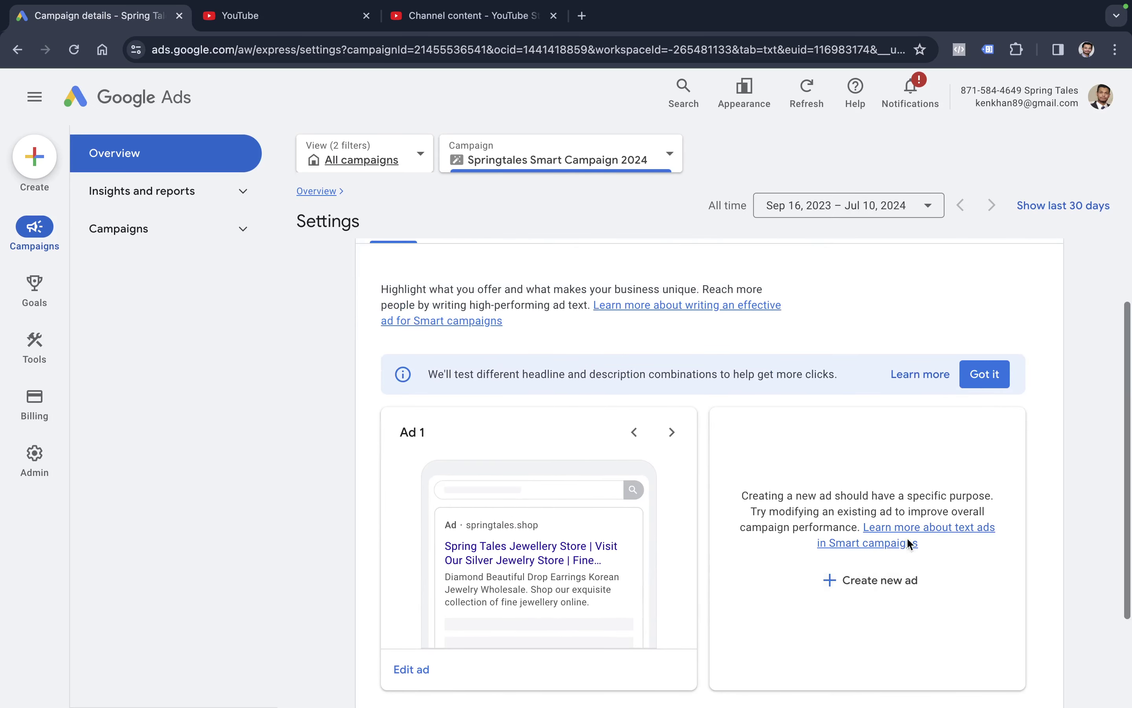
{"action": "scroll", "coordinate": [707, 524], "scroll_direction": "up", "scroll_amount": 3}
{"action": "left_click", "coordinate": [667, 328]}
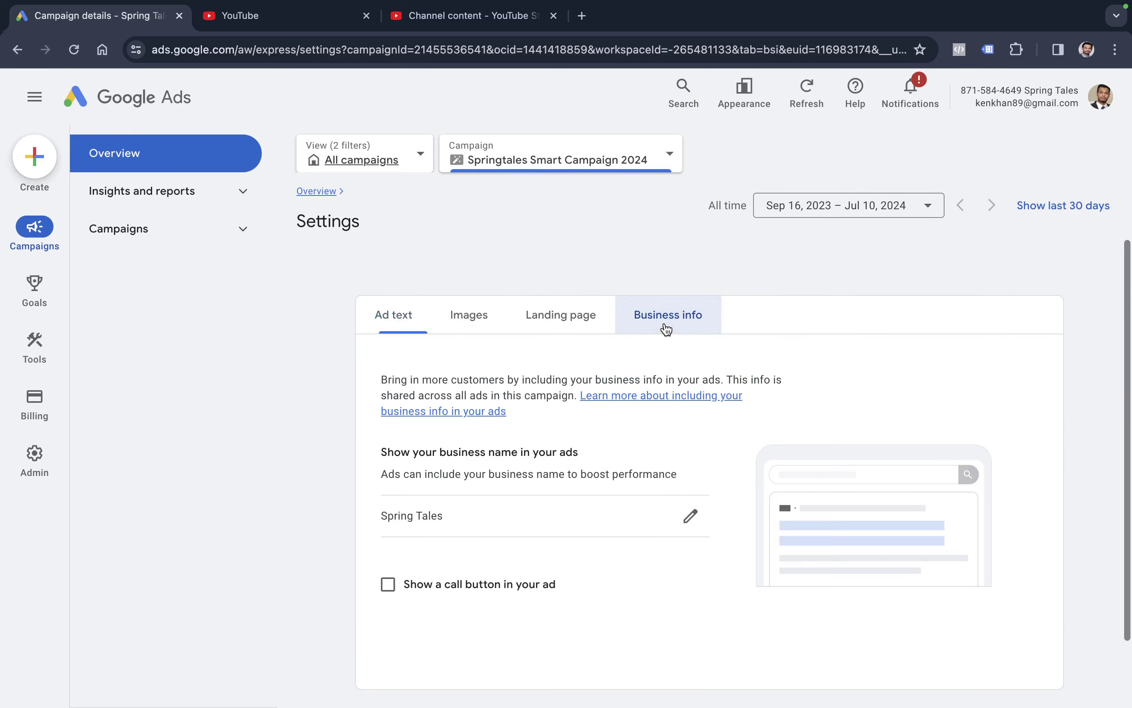
{"action": "left_click", "coordinate": [553, 327]}
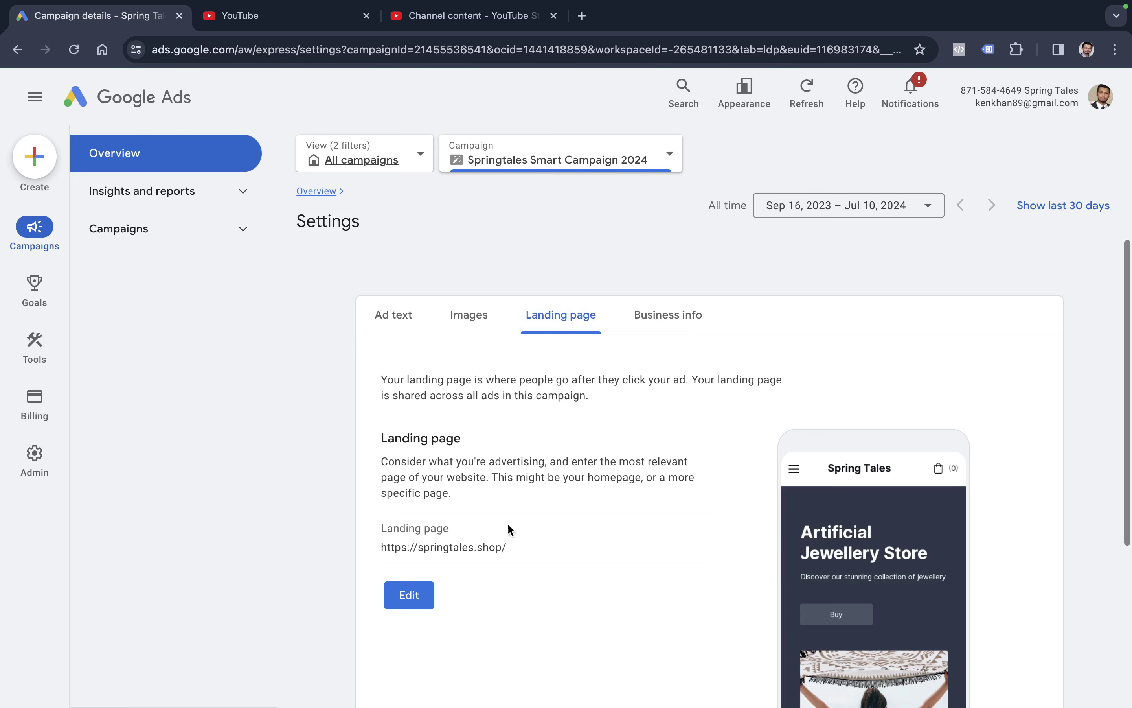
{"action": "left_click", "coordinate": [667, 325]}
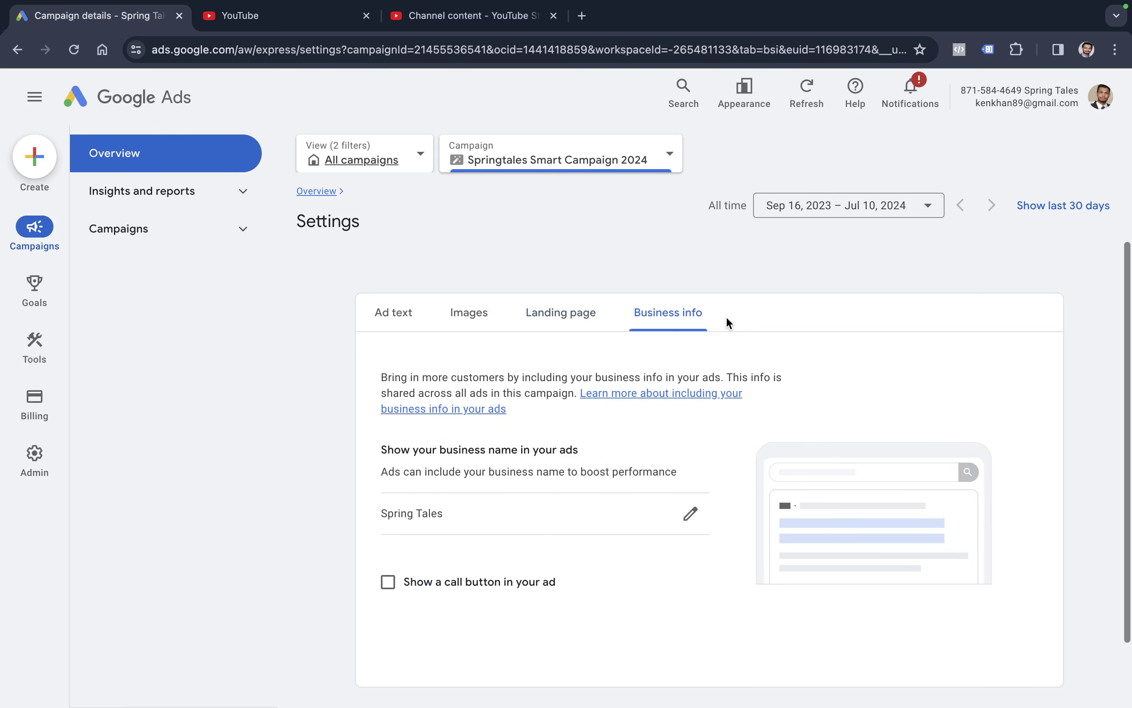
{"action": "scroll", "coordinate": [625, 512], "scroll_direction": "down", "scroll_amount": 2}
{"action": "scroll", "coordinate": [335, 271], "scroll_direction": "up", "scroll_amount": 2}
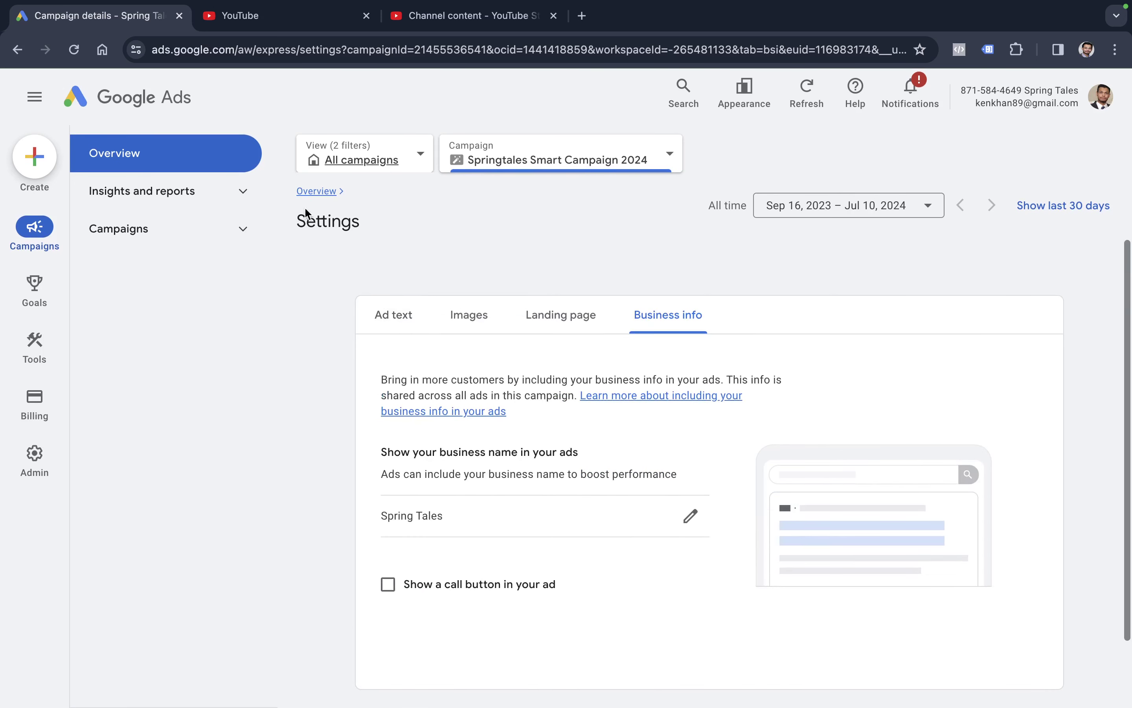
- Return to the campaign overview and examine its location, budget and ad schedule, and FAQ sections
{"action": "left_click", "coordinate": [17, 50]}
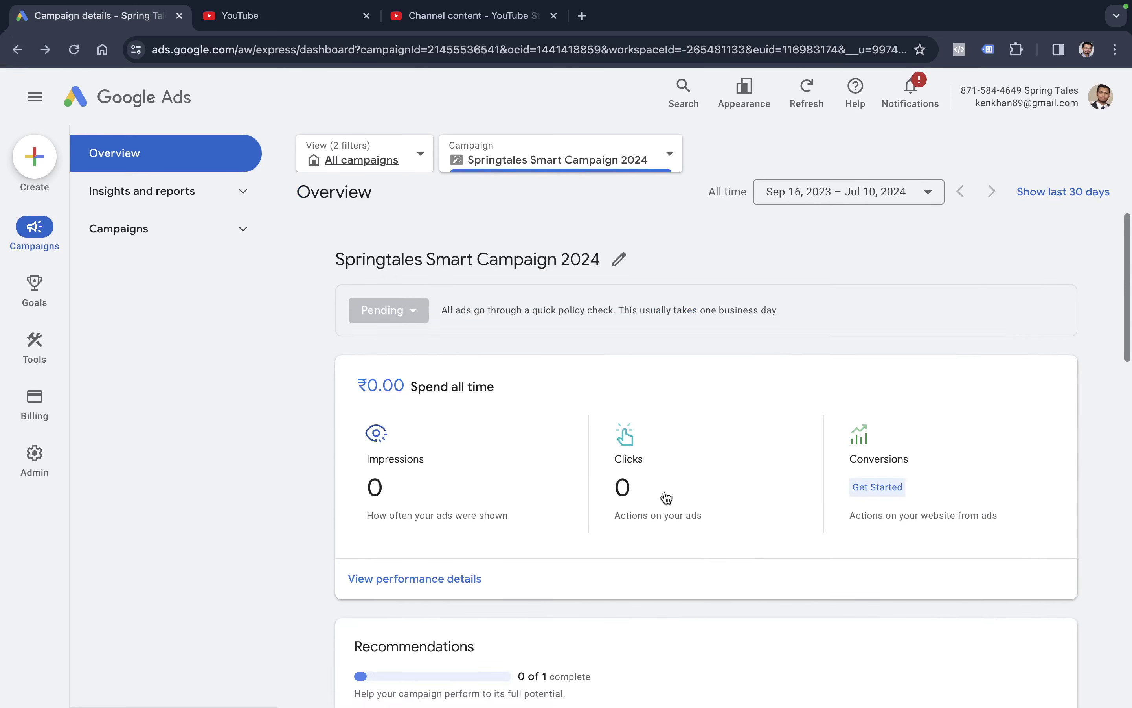
{"action": "scroll", "coordinate": [666, 497], "scroll_direction": "down", "scroll_amount": 15}
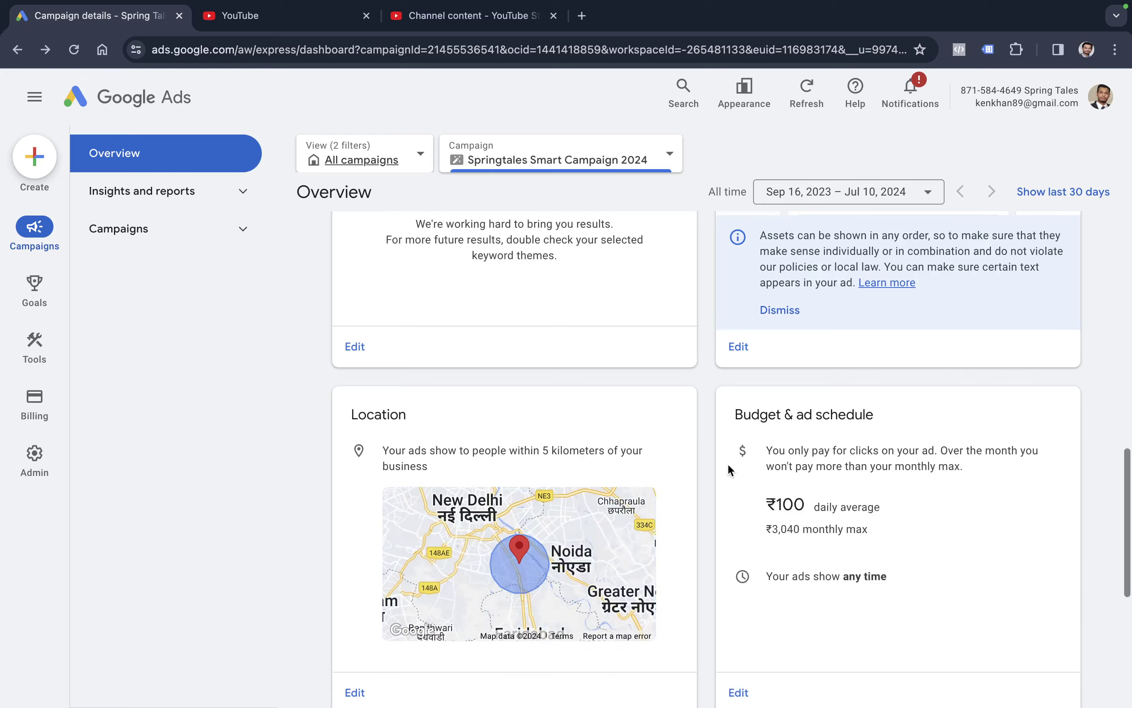
{"action": "scroll", "coordinate": [728, 469], "scroll_direction": "down", "scroll_amount": 3}
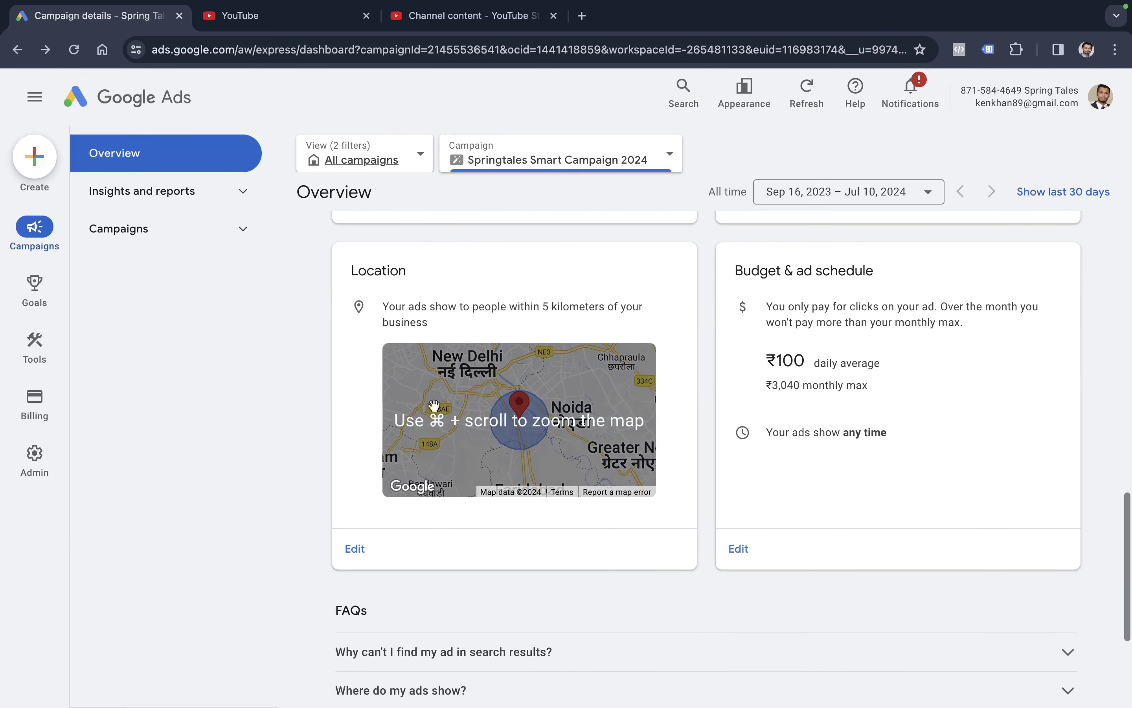
{"action": "scroll", "coordinate": [804, 410], "scroll_direction": "down", "scroll_amount": 3}
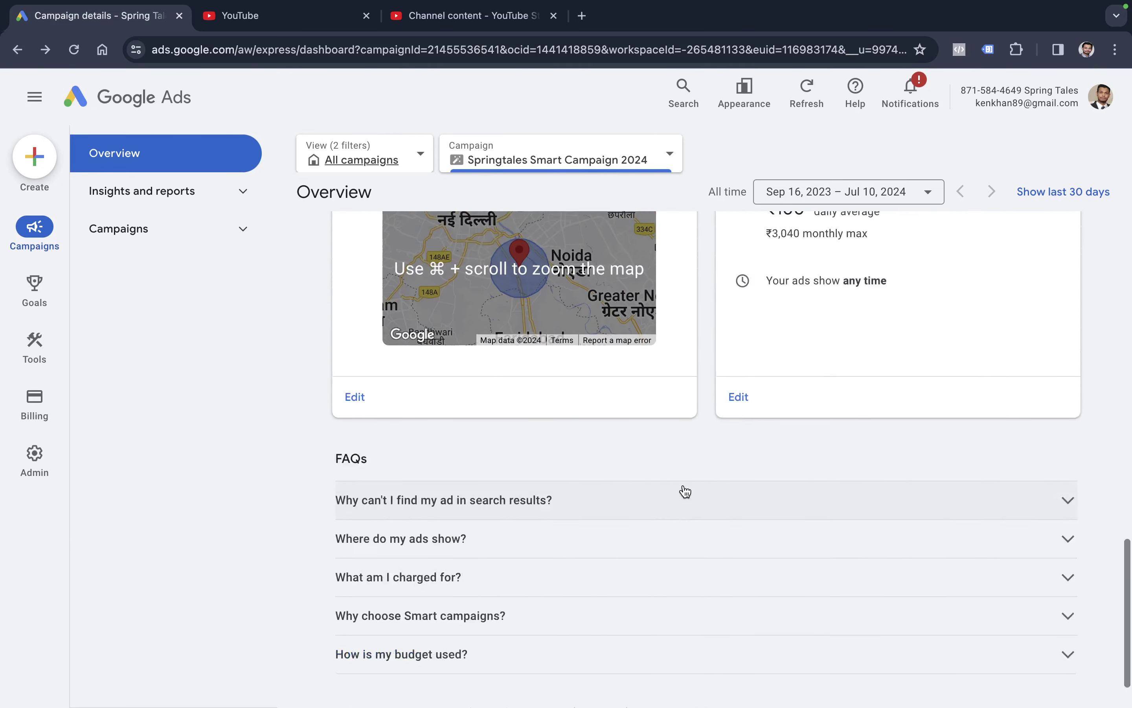
{"action": "scroll", "coordinate": [684, 478], "scroll_direction": "up", "scroll_amount": 12}
{"action": "key", "text": "ctrl+Left"}
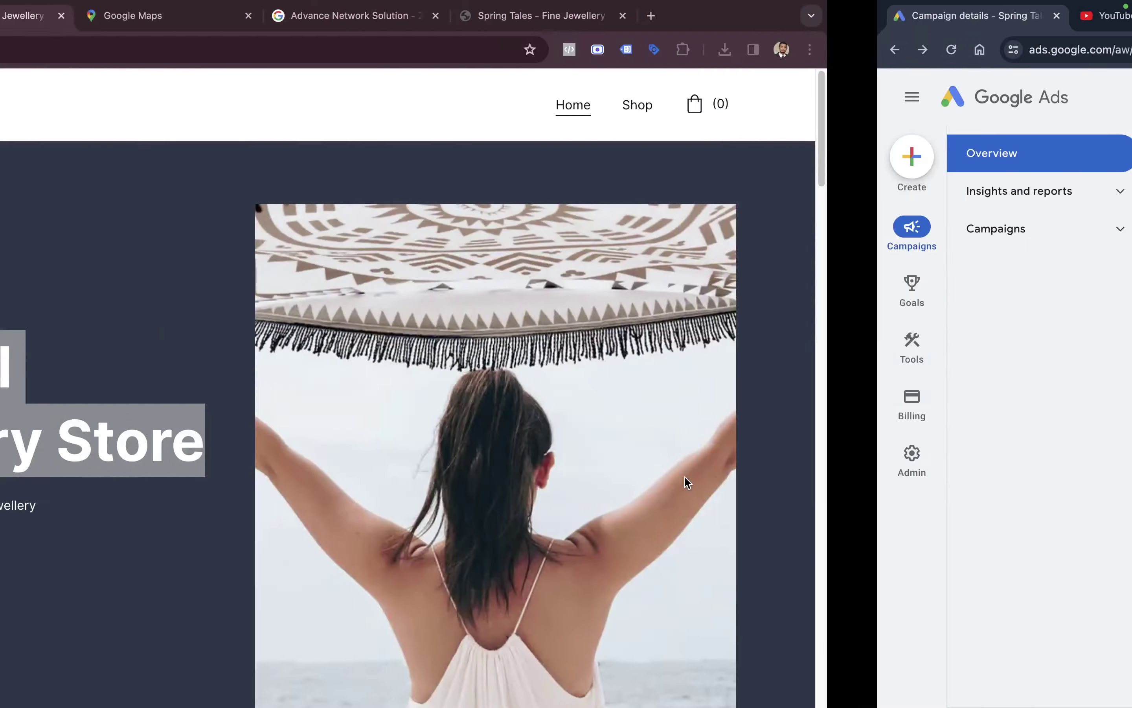
{"action": "key", "text": "ctrl+Left"}
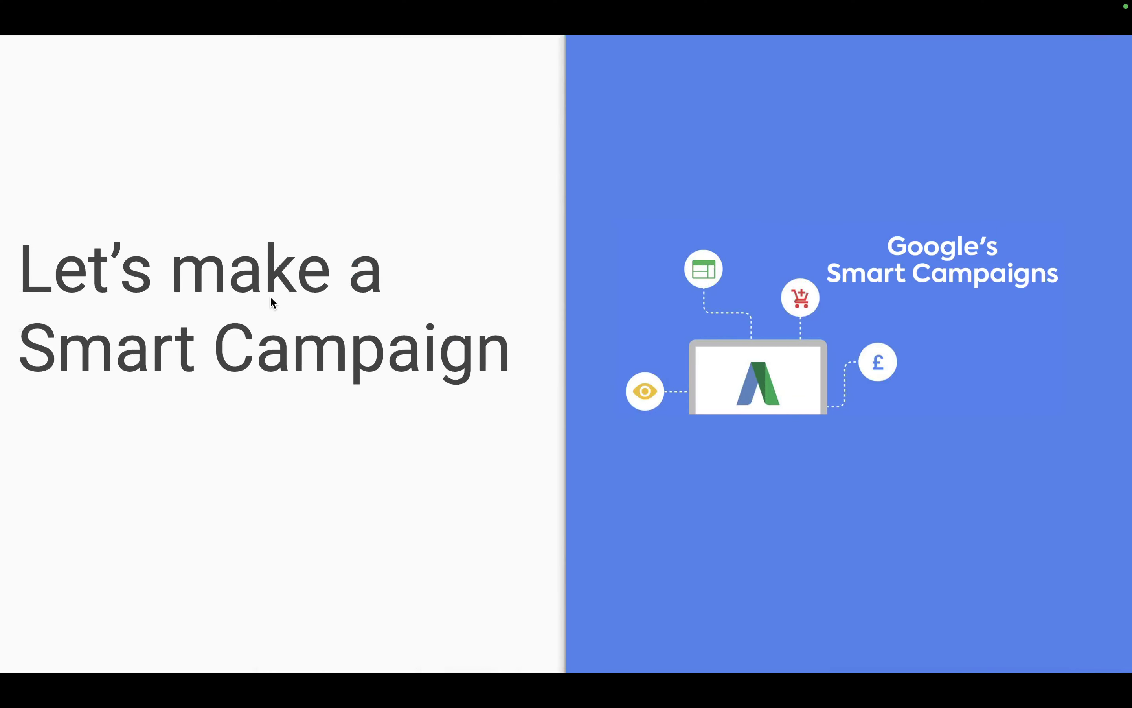
{"action": "key", "text": "Right"}
{"action": "key", "text": "Right"}
{"action": "key", "text": "Left"}
{"action": "key", "text": "Left"}
- Switch to the Google Ads training course spreadsheet in Google Sheets and examine the exercises in the Smart Campaign row
{"action": "key", "text": "ctrl+Right"}
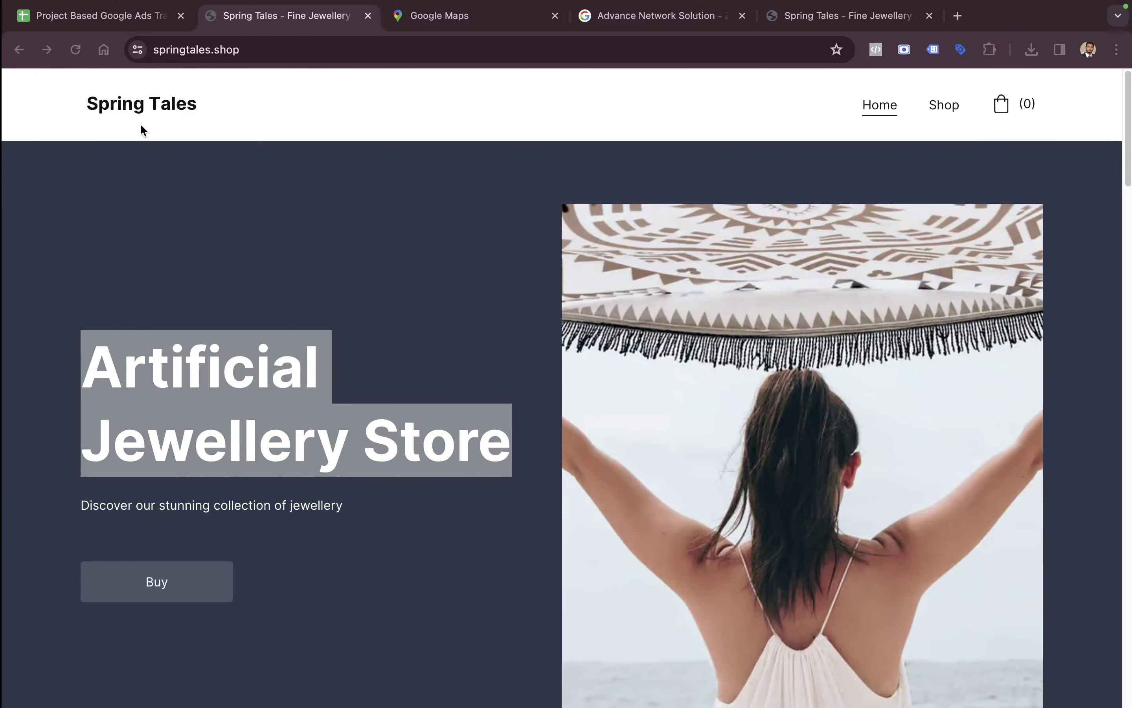
{"action": "left_click", "coordinate": [113, 20]}
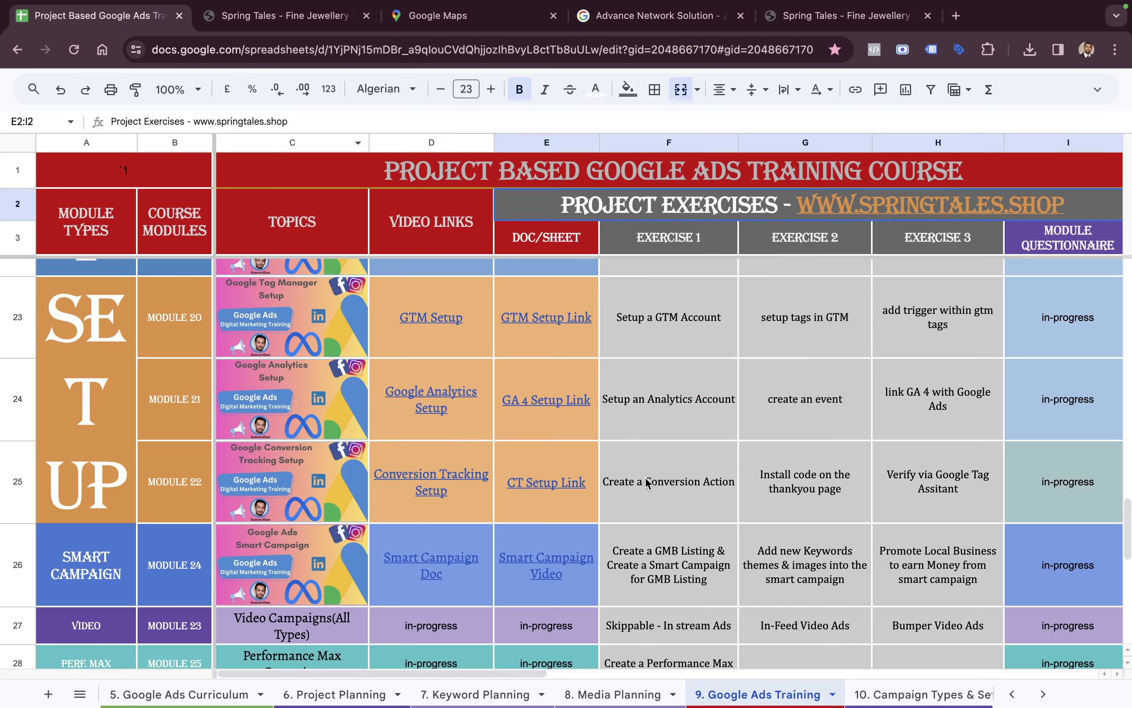
{"action": "left_click", "coordinate": [658, 585]}
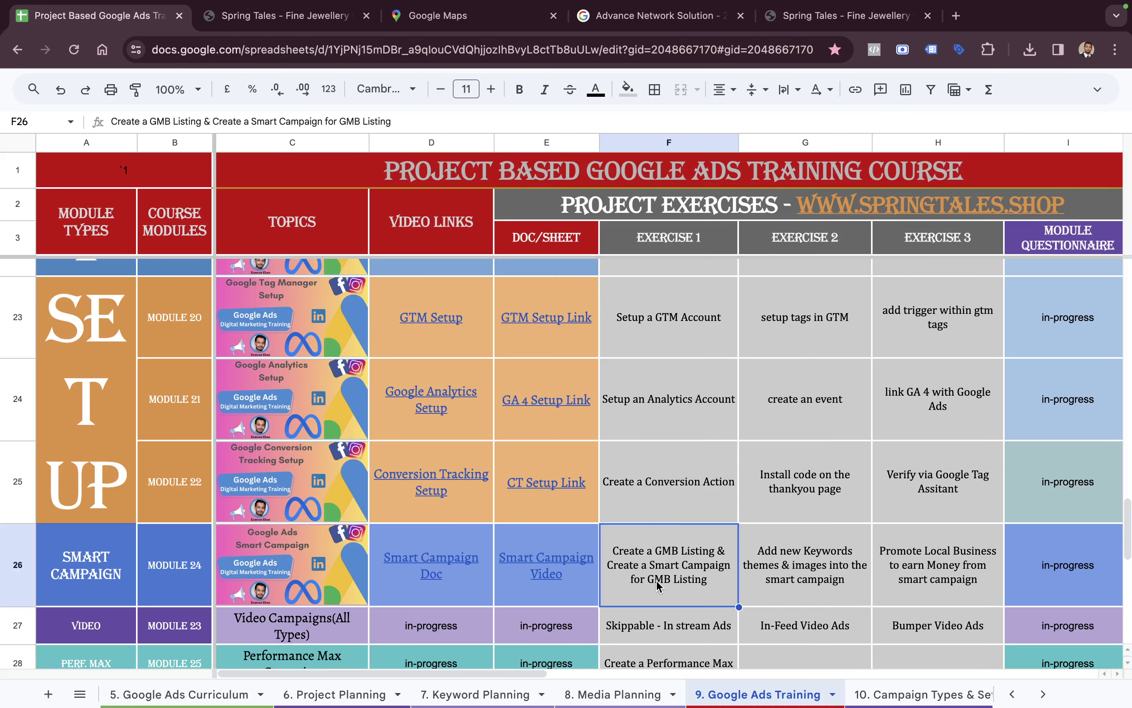
{"action": "key", "text": "Right"}
{"action": "key", "text": "Left"}
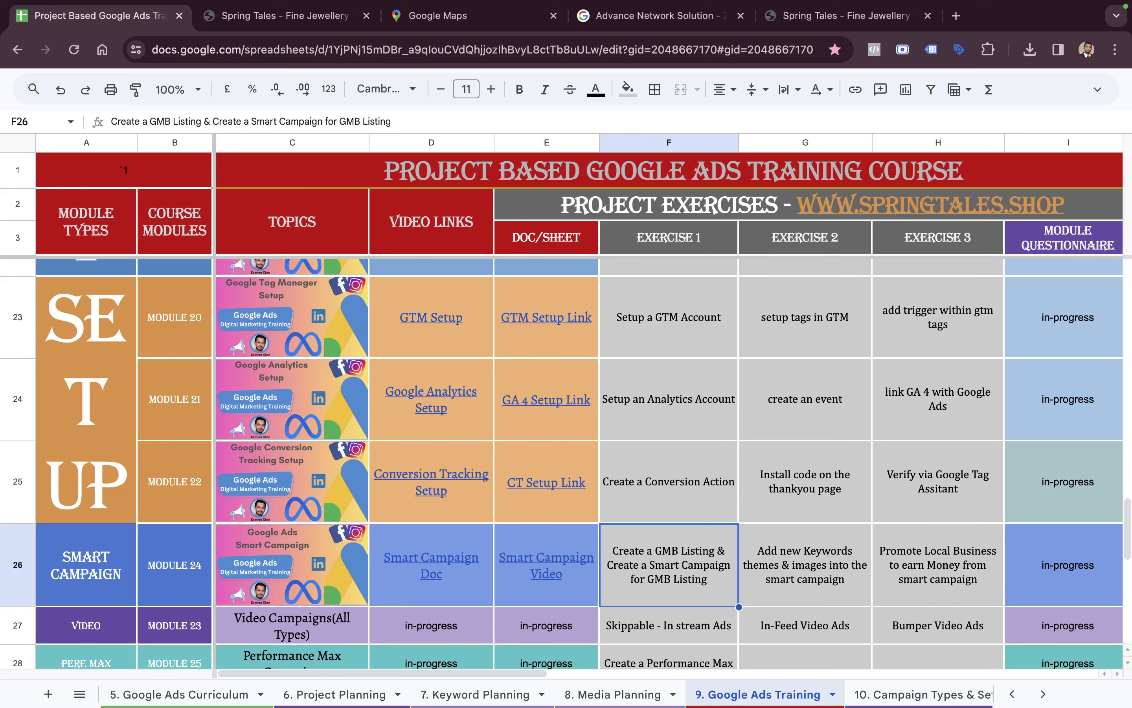